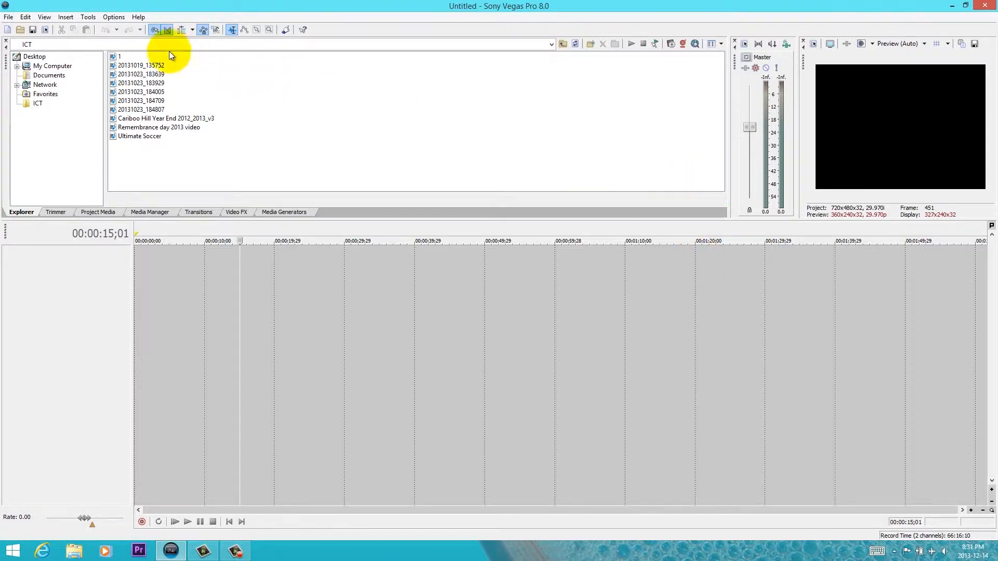
- Turn the preference for displaying the timeline at the bottom of the main window off and back on, applying each change
click(109, 21)
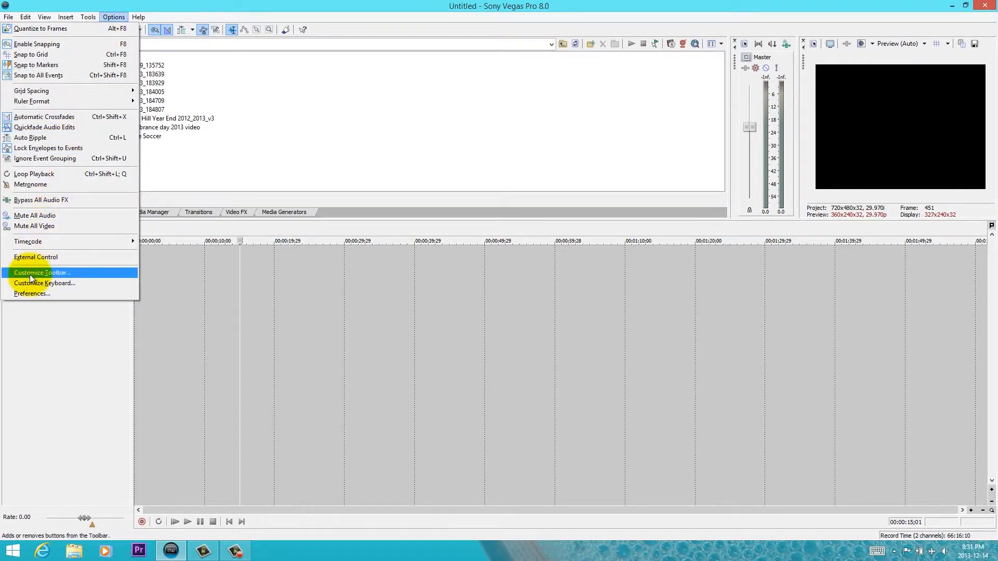
click(32, 293)
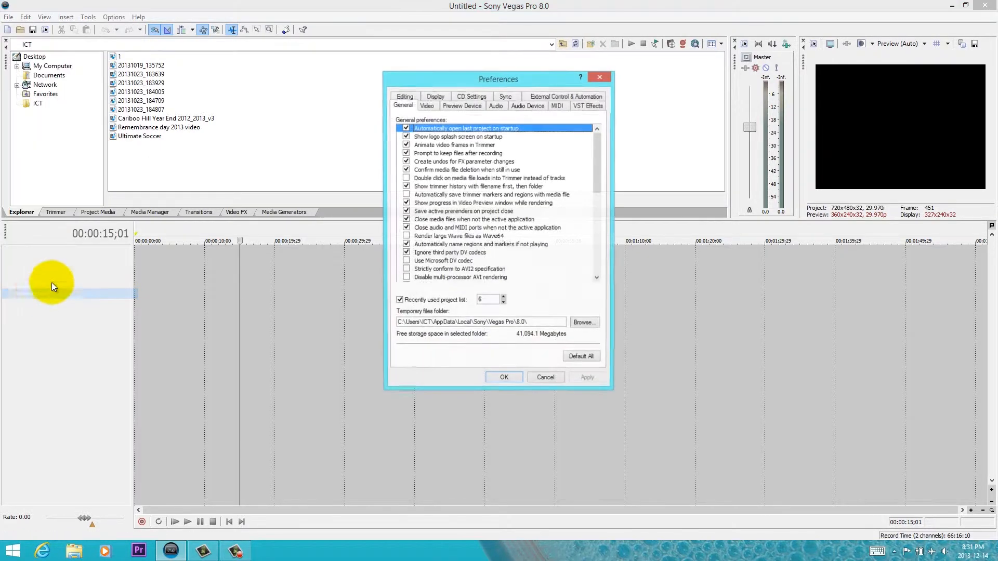
click(437, 97)
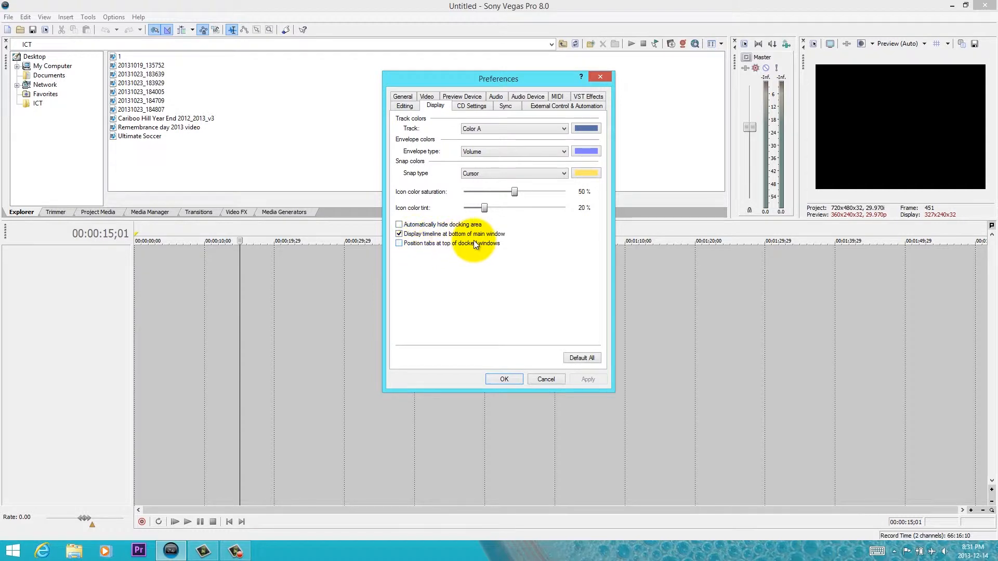
click(401, 237)
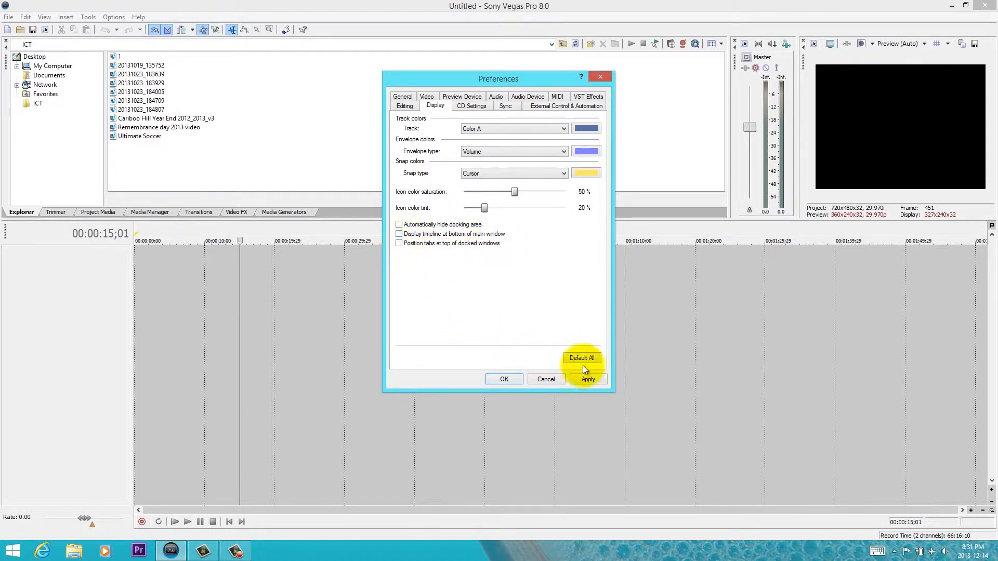
click(598, 378)
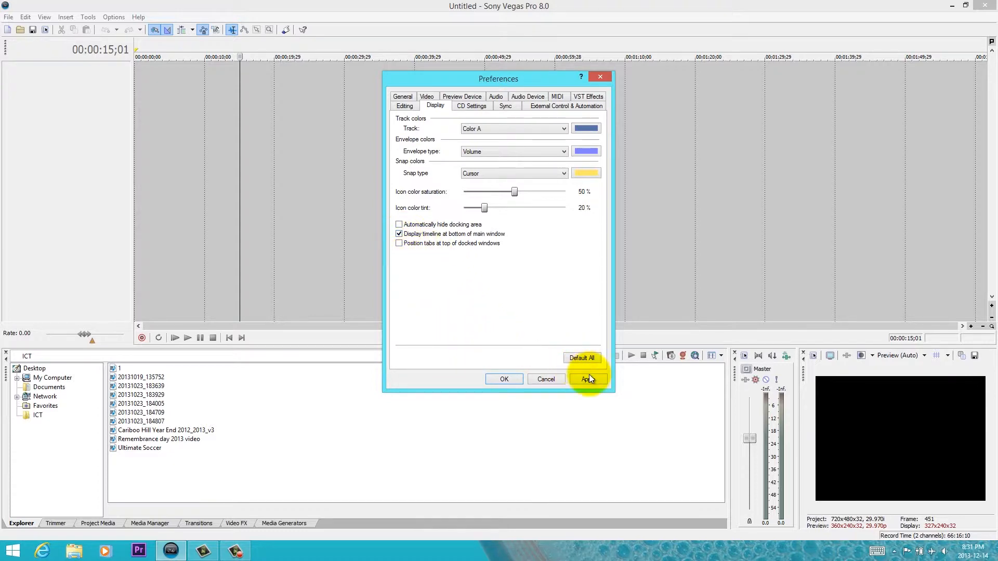
click(589, 378)
click(507, 379)
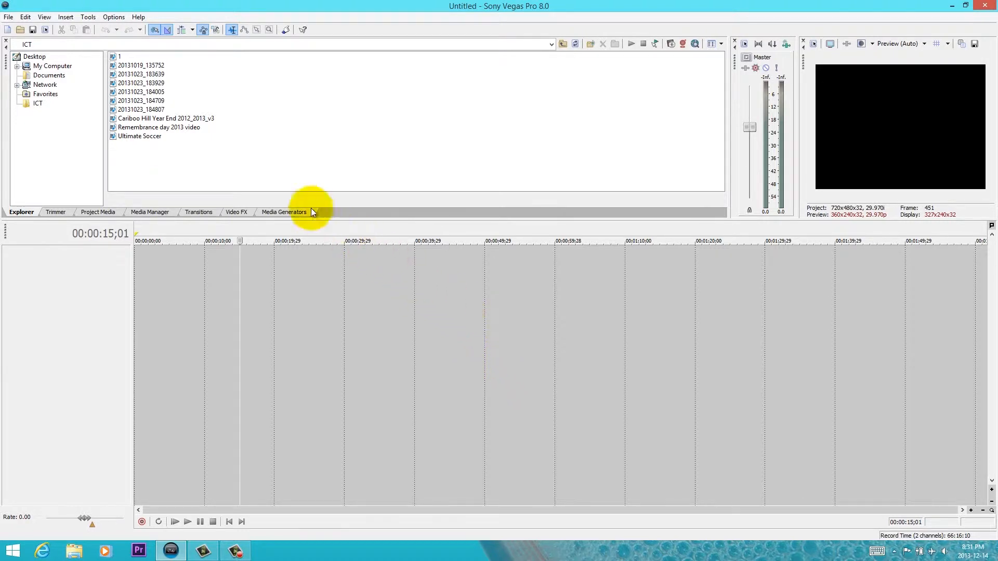
mouse_move(158, 118)
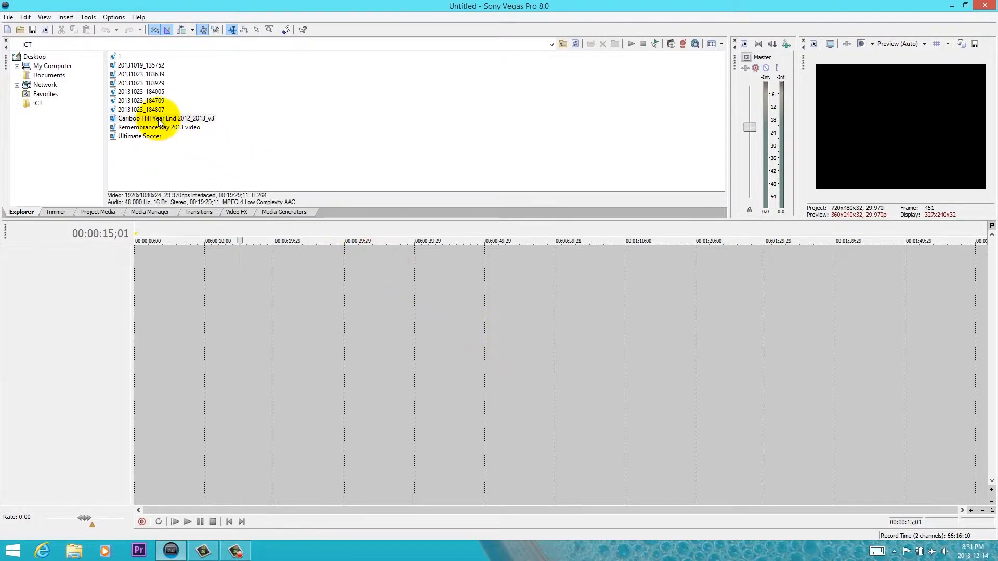
drag(158, 118, 180, 124)
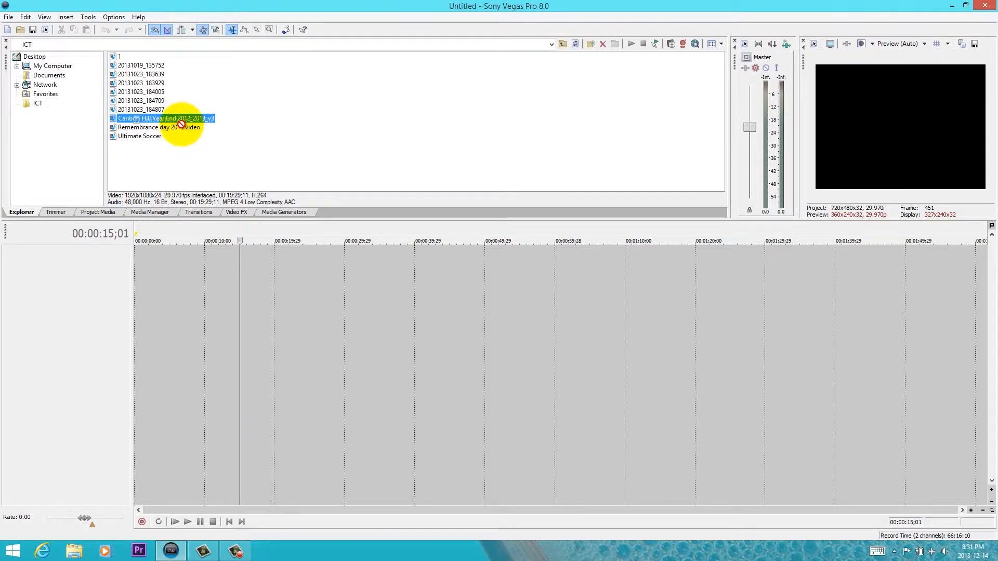
drag(182, 125, 182, 125)
click(336, 102)
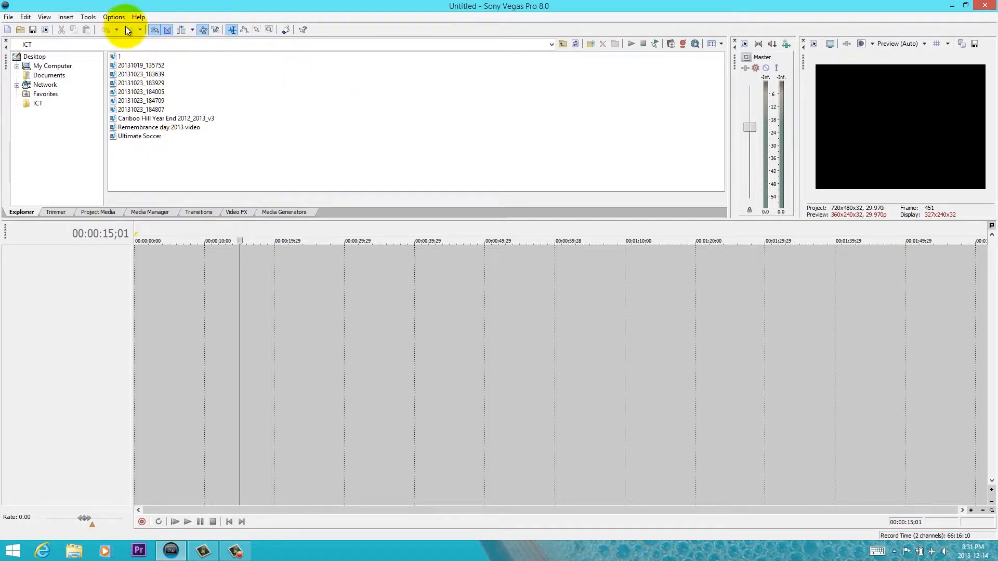
- Set the project's video template to HDV 720-30p (1280x720, 29.970 fps) in the project properties
click(45, 30)
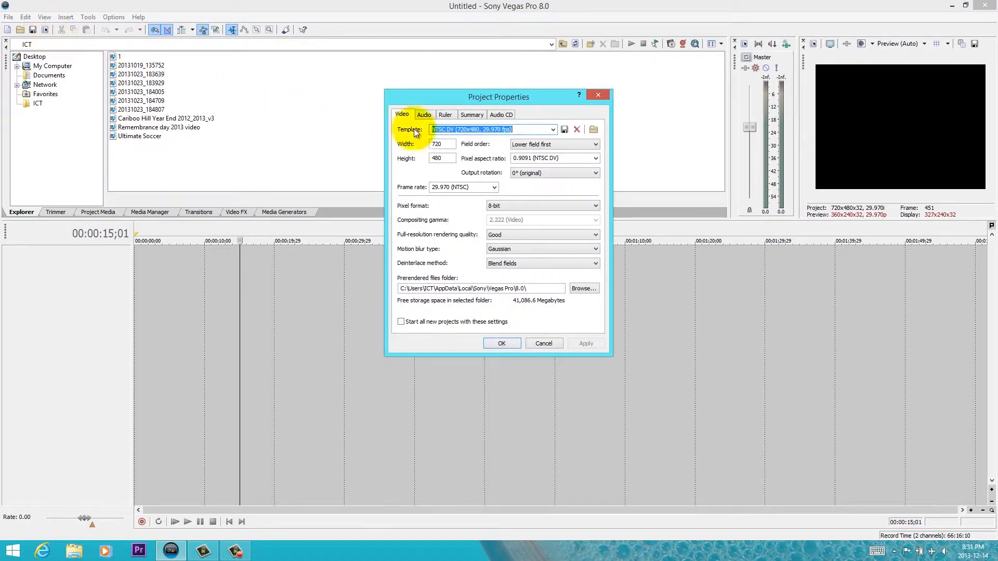
click(552, 130)
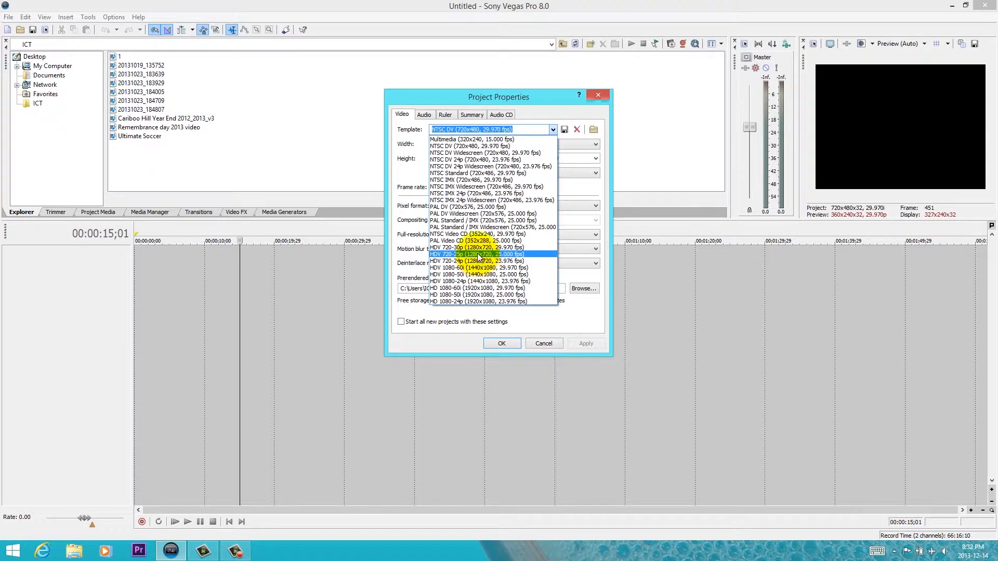
click(477, 248)
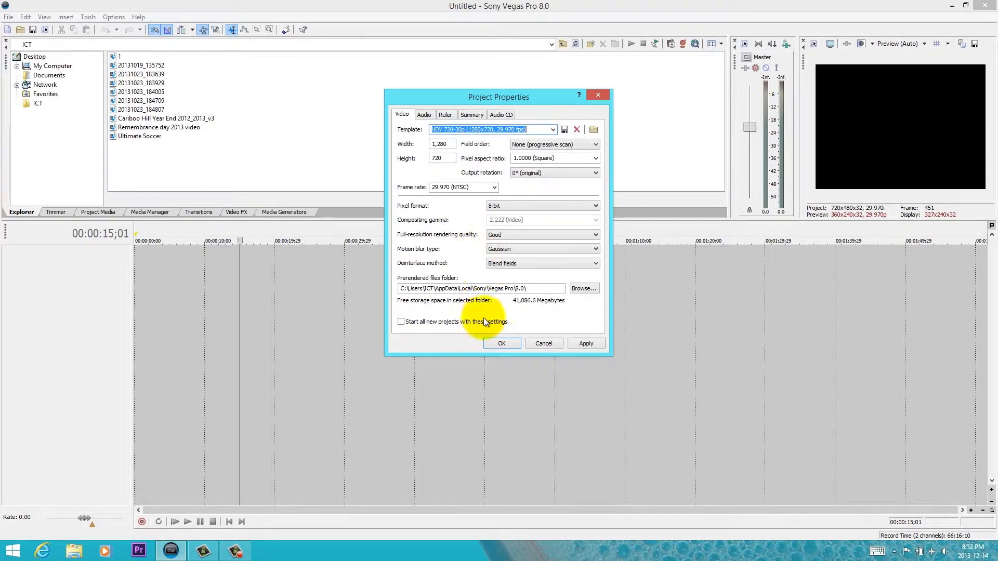
click(501, 343)
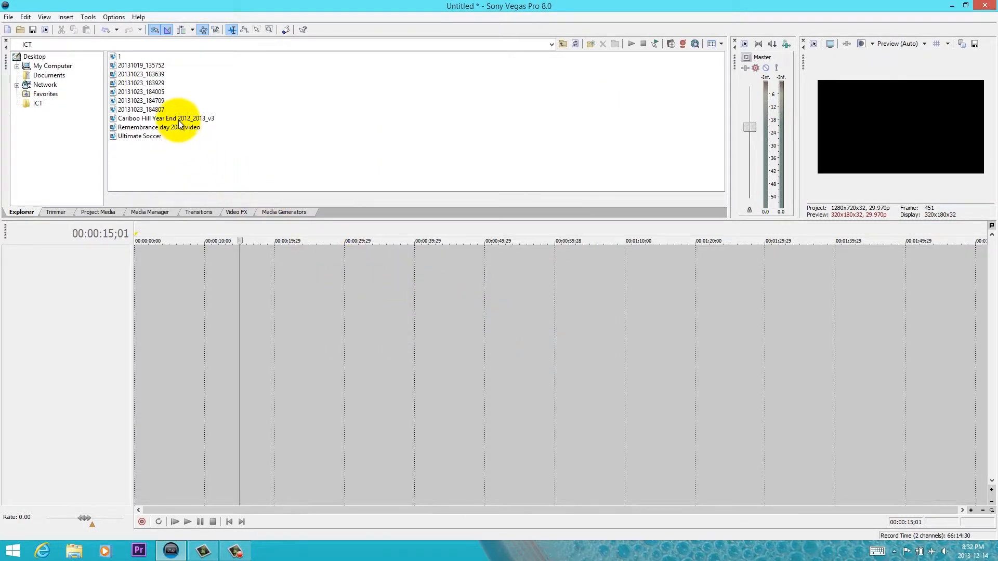
- Place the Cariboo Hill Year End 2012_2013_v3 clip on the empty timeline, starting at about 21 seconds
drag(179, 120, 276, 315)
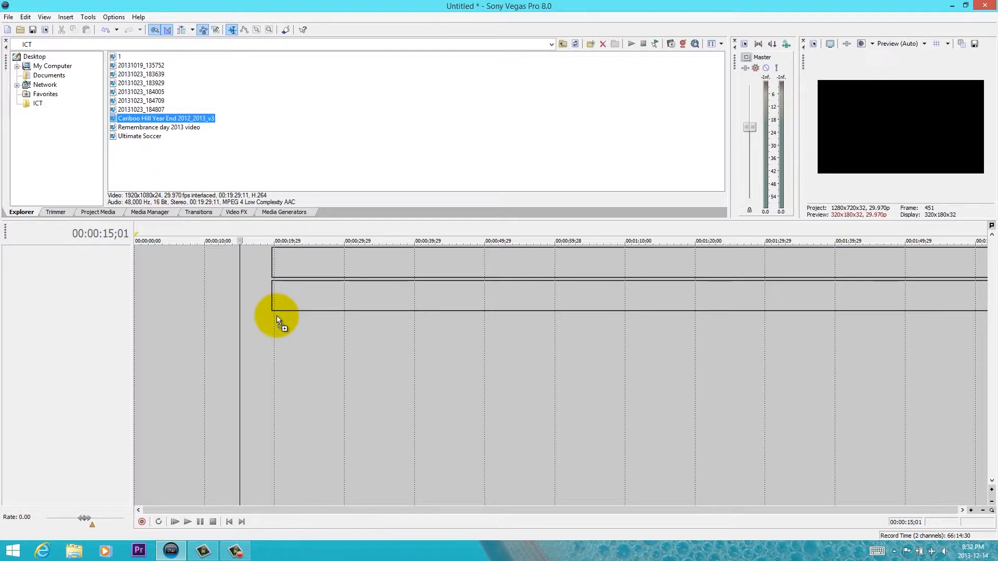
mouse_move(278, 316)
mouse_down()
mouse_move(306, 315)
mouse_move(288, 316)
mouse_up()
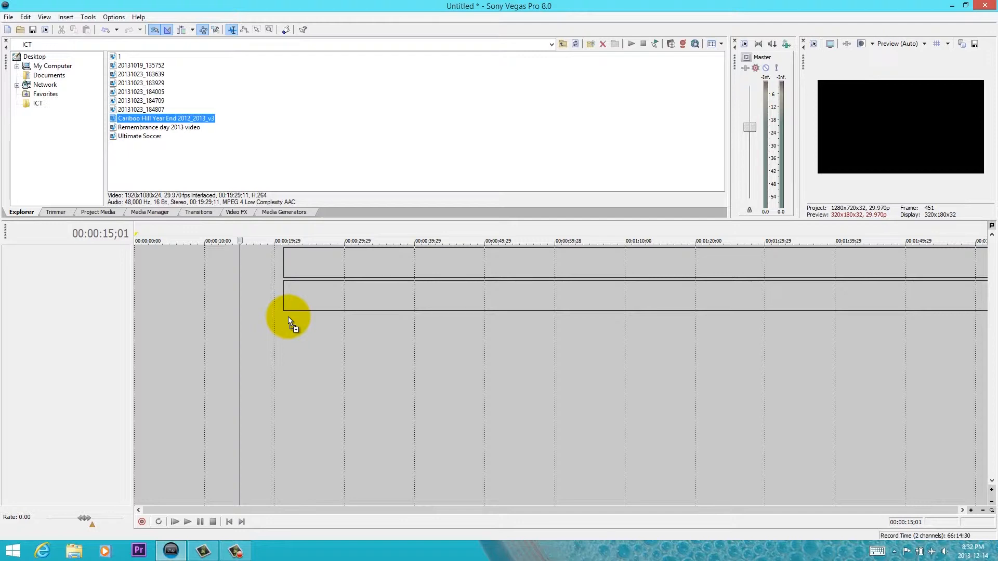
drag(288, 316, 288, 317)
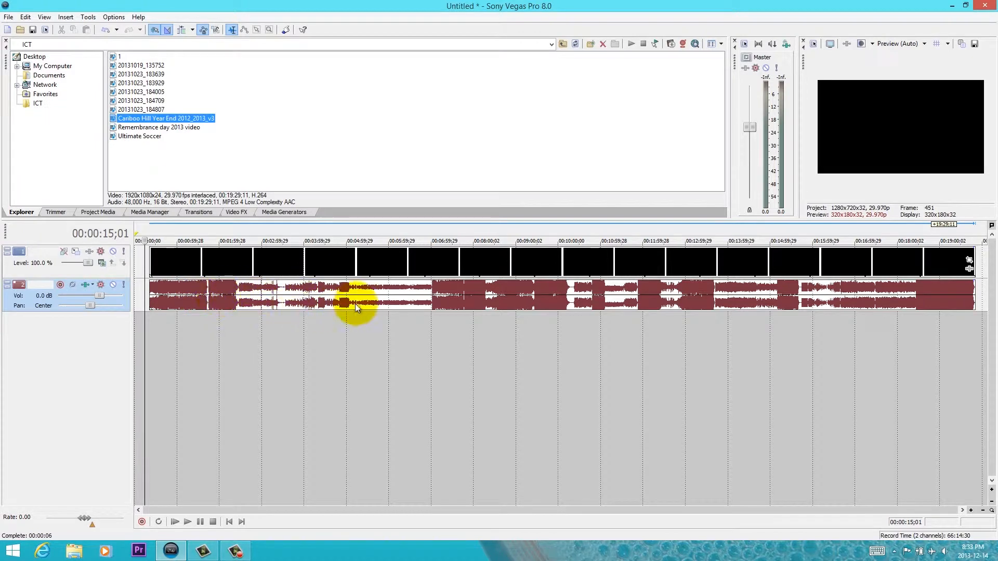
- Examine the Cariboo Hill clip's video and audio events on the timeline at closer and wider time scales
drag(275, 278, 339, 291)
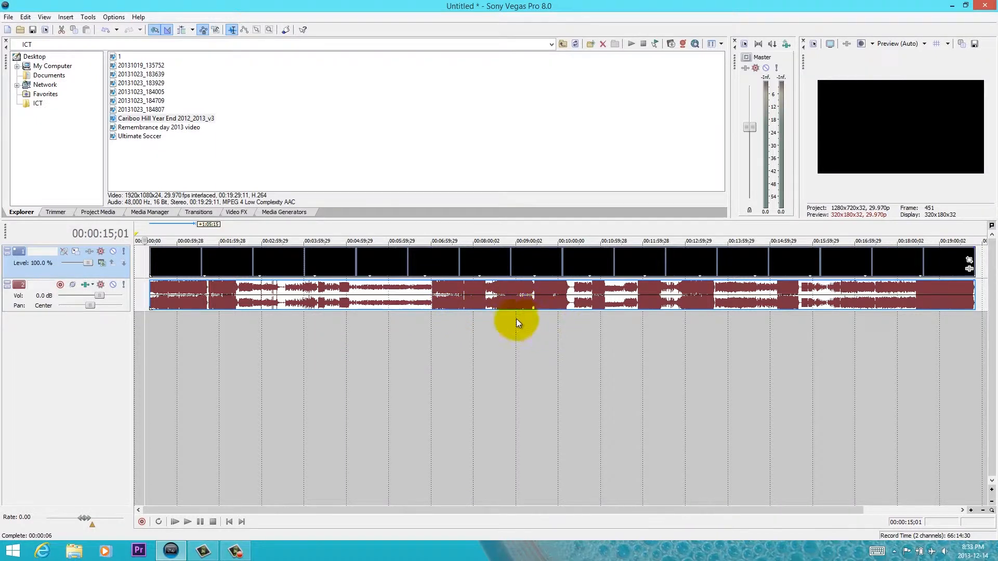
scroll(404, 312, up, 3)
scroll(405, 311, up, 6)
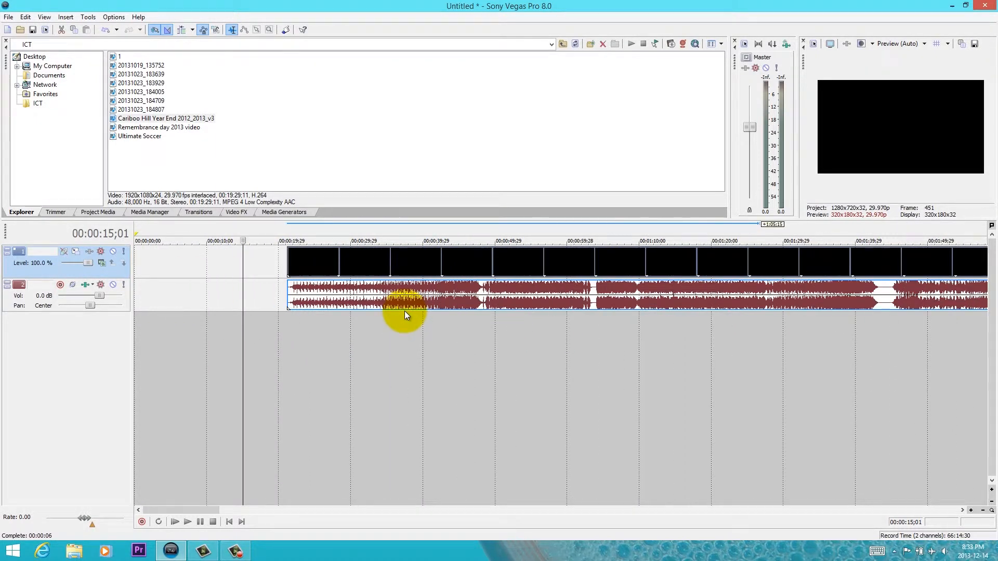
scroll(404, 311, down, 2)
scroll(404, 310, down, 4)
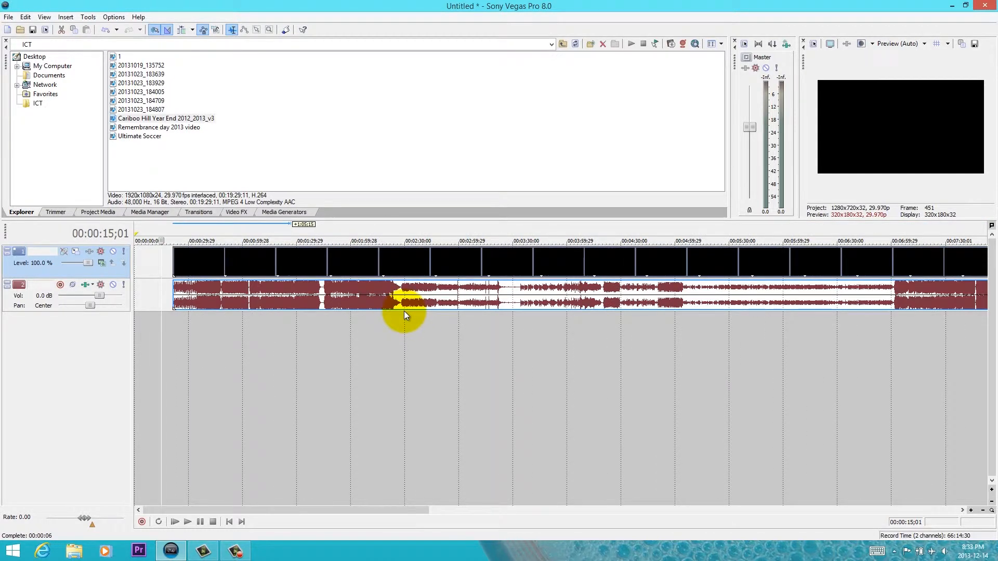
scroll(403, 311, up, 3)
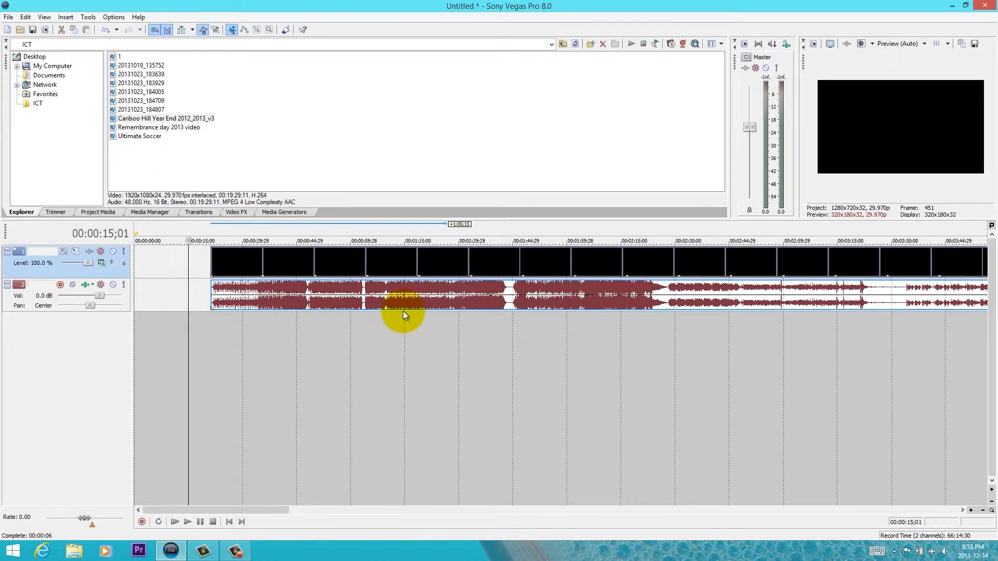
scroll(403, 310, down, 2)
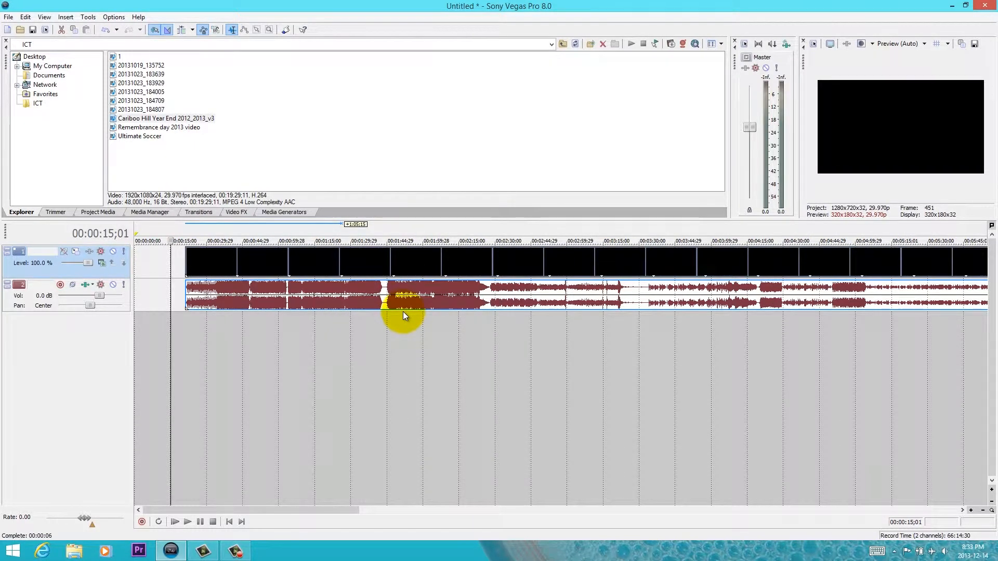
scroll(403, 311, down, 1)
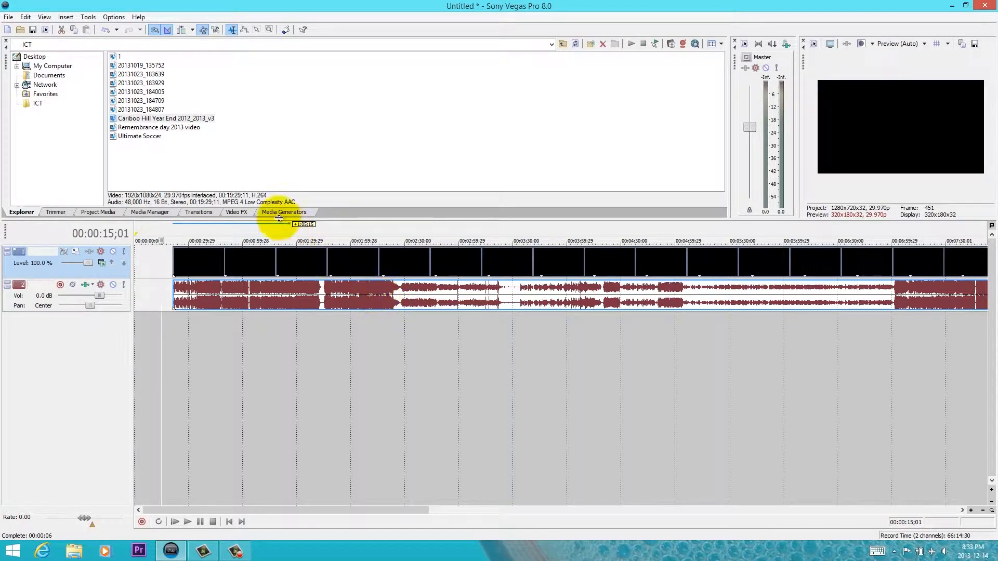
- Add the Remembrance day 2013 video to the timeline and move it onto the first clip's tracks, shortly after that clip ends
click(129, 126)
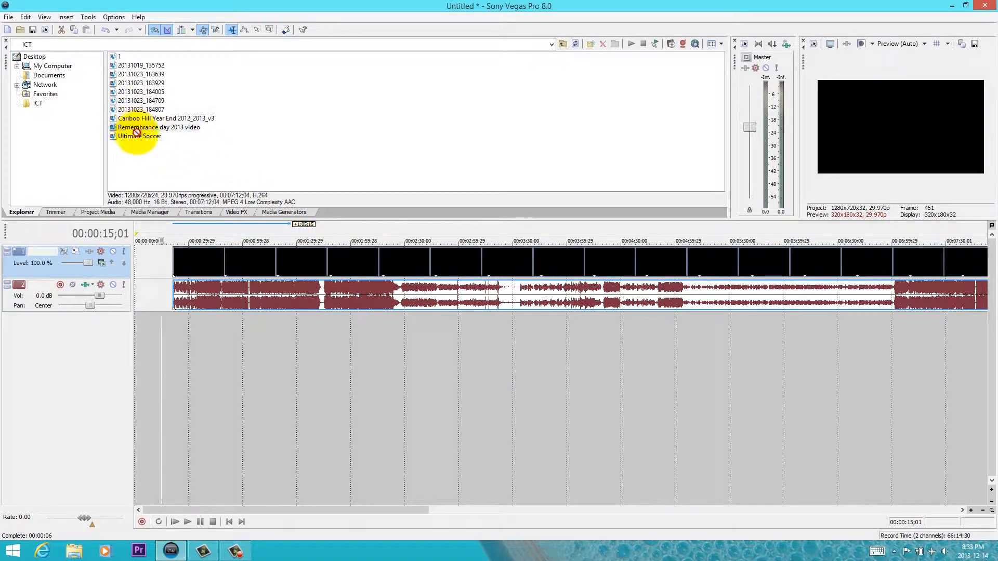
drag(309, 225, 965, 360)
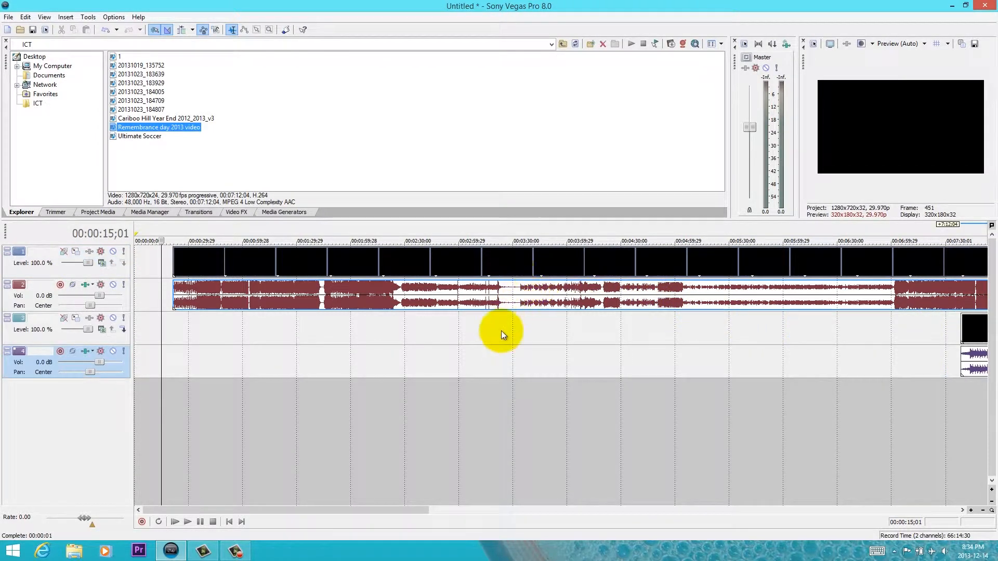
click(515, 361)
scroll(513, 312, down, 3)
drag(567, 335, 958, 276)
drag(839, 372, 516, 289)
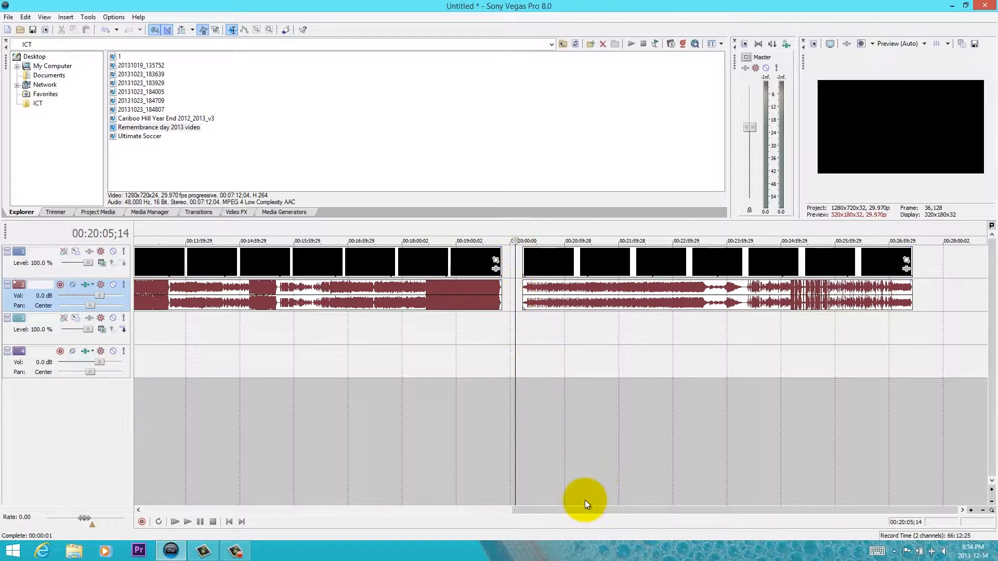
scroll(598, 479, down, 3)
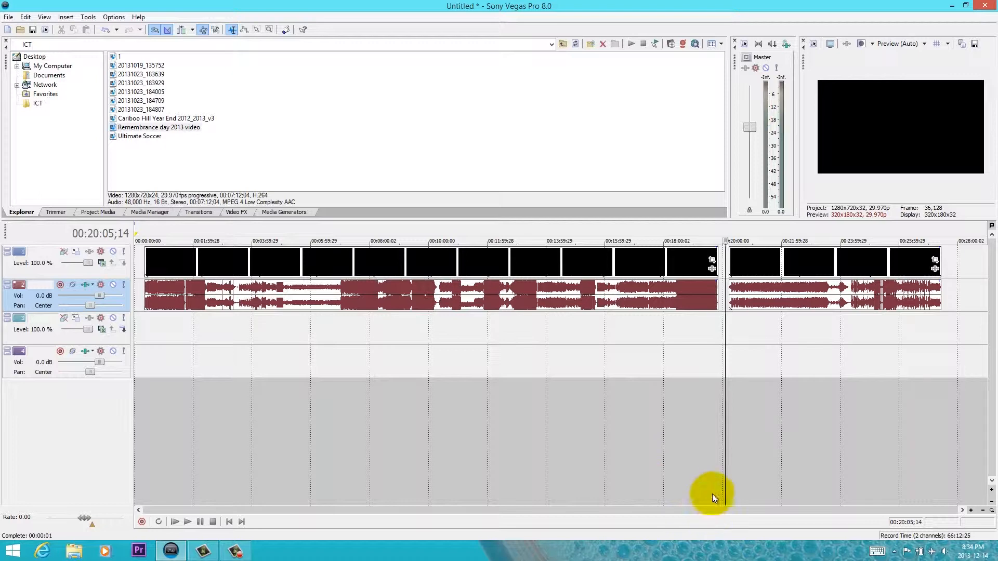
click(797, 327)
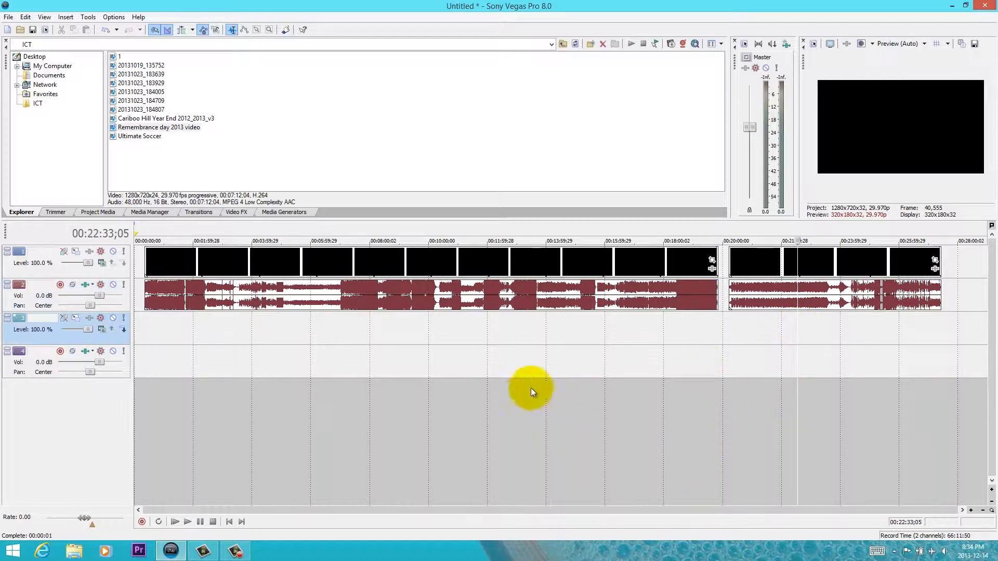
click(482, 347)
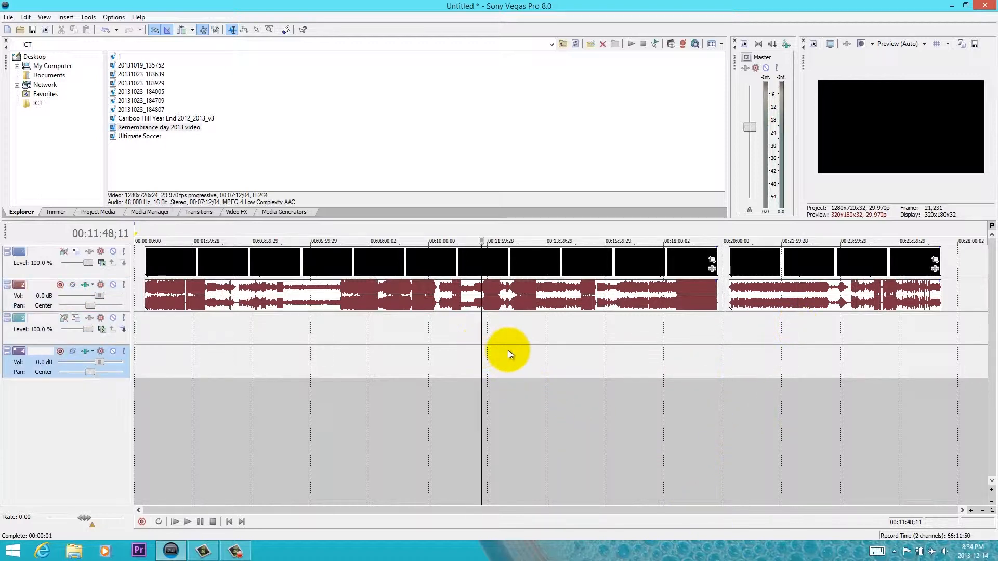
scroll(524, 306, up, 5)
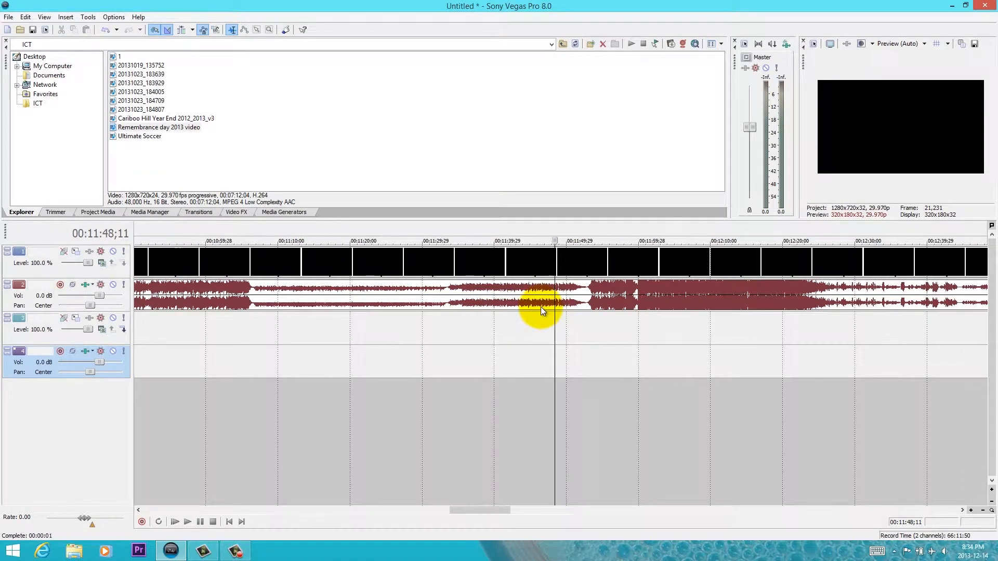
scroll(541, 307, down, 1)
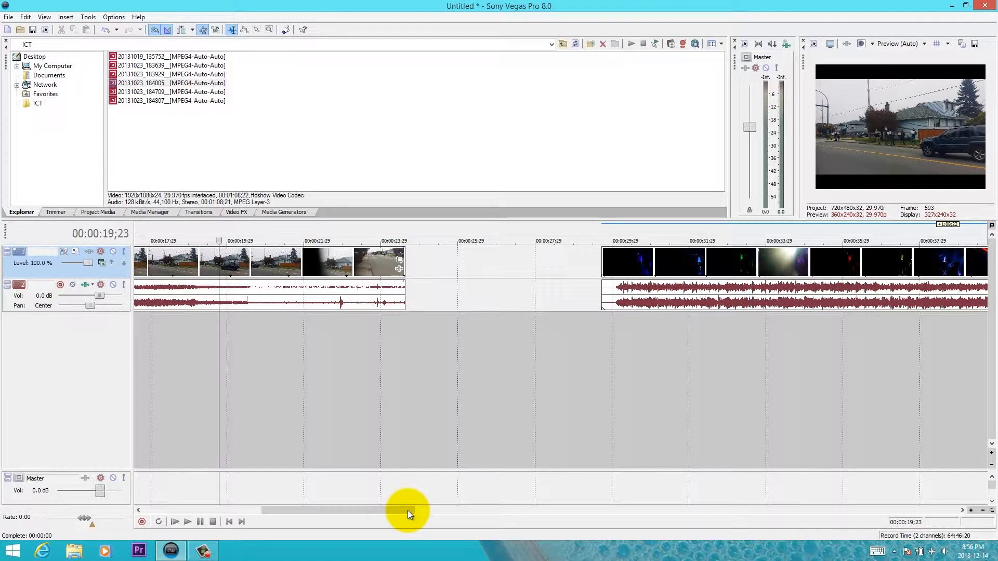
- Preview frames of the second clip by placing the playhead at 00:00:39;15 and closer to the clip's start at 00:00:31;23
drag(418, 510, 367, 507)
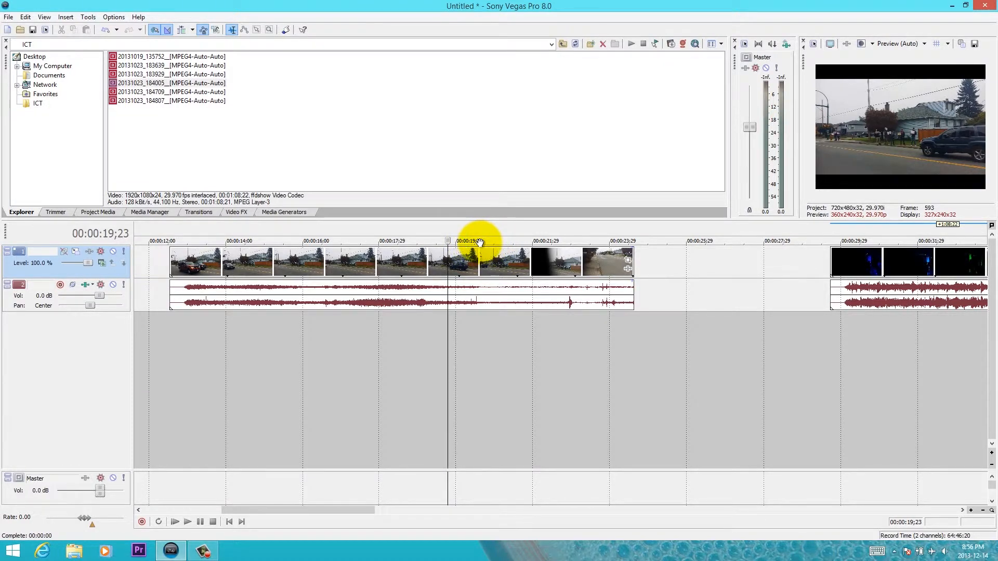
drag(480, 241, 517, 241)
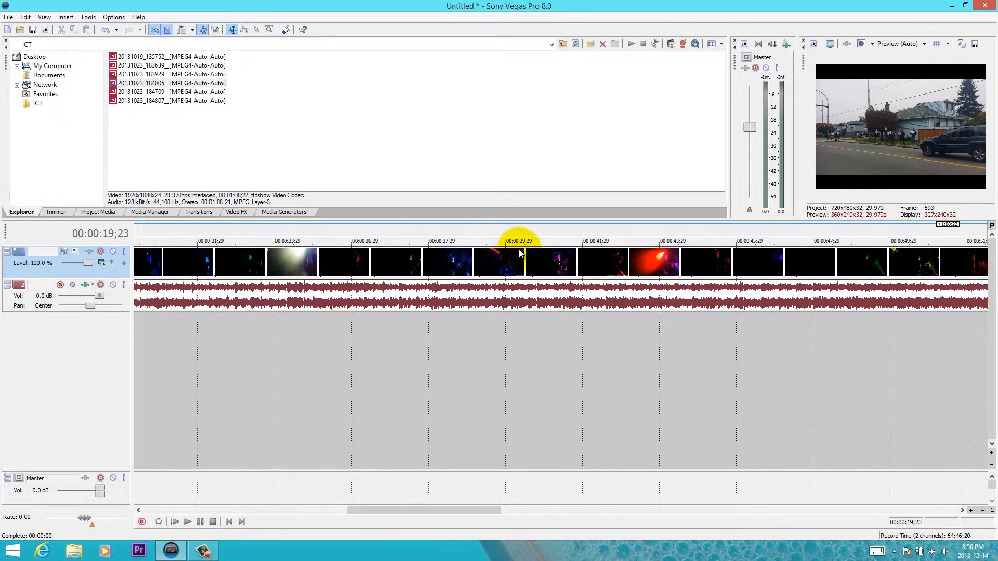
click(487, 341)
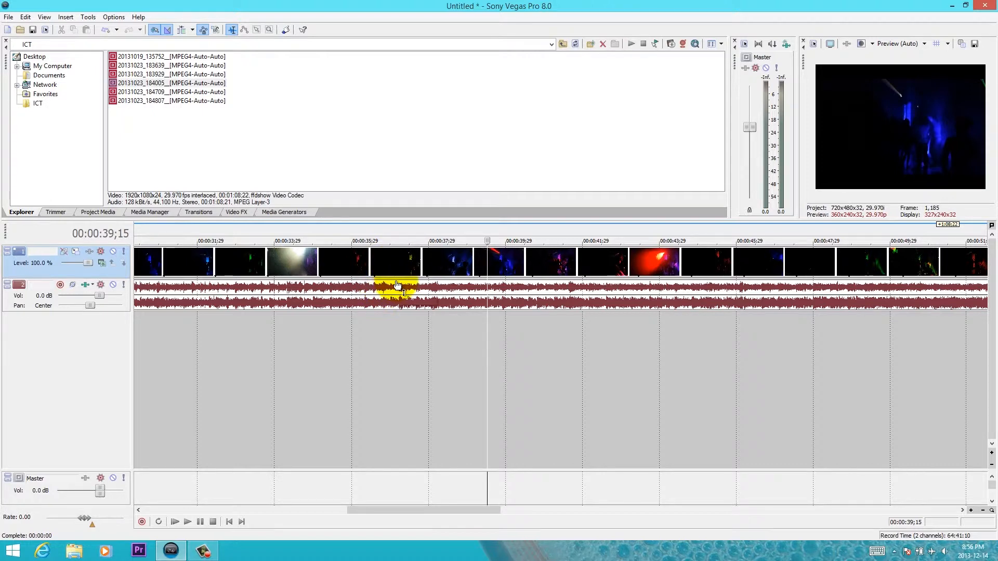
scroll(475, 334, down, 5)
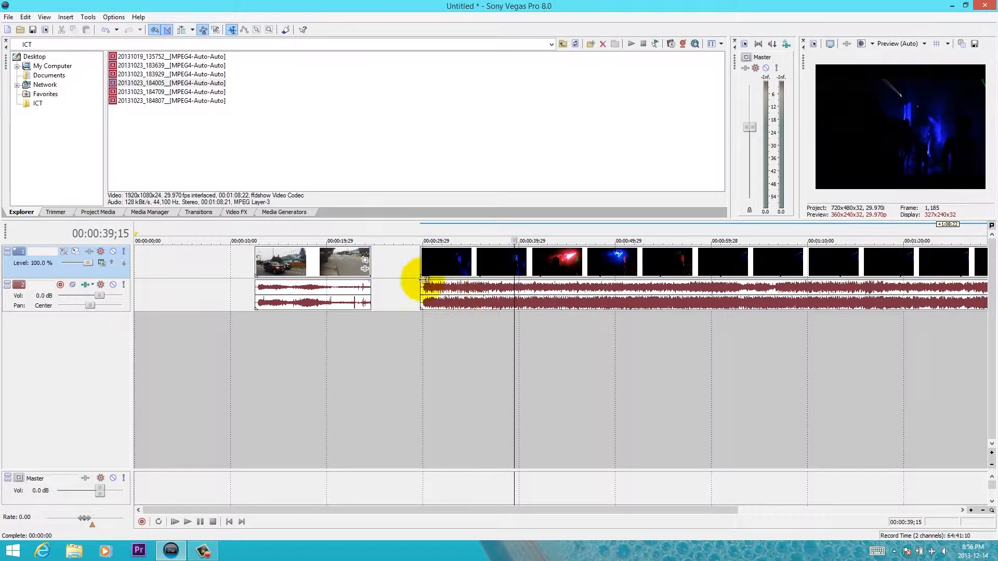
click(440, 345)
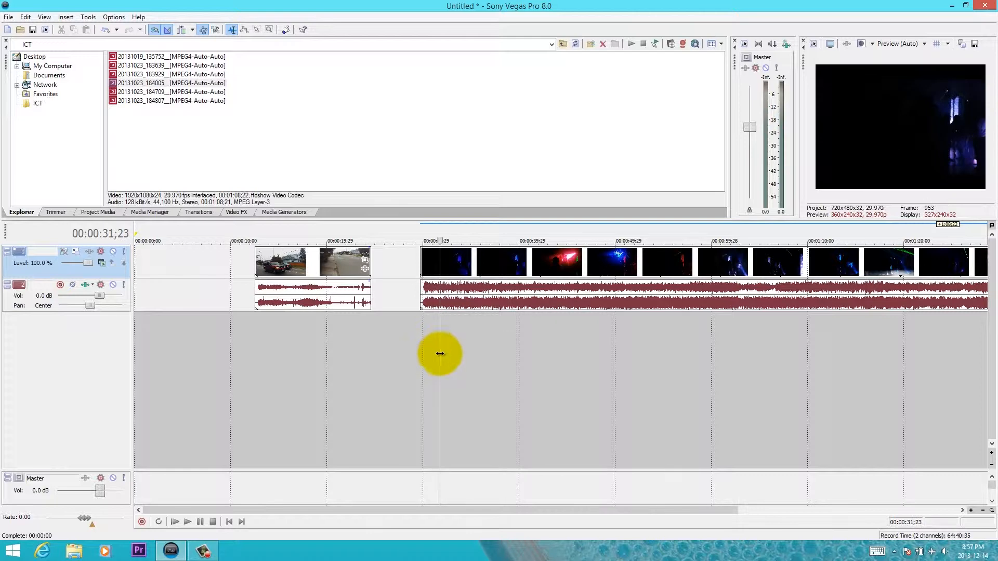
- Mark a time range from the first clip's end into the second clip, and preview second-clip frames at 00:00:32;27, 00:00:30;19 and 00:00:34;22
drag(362, 349, 765, 382)
click(449, 333)
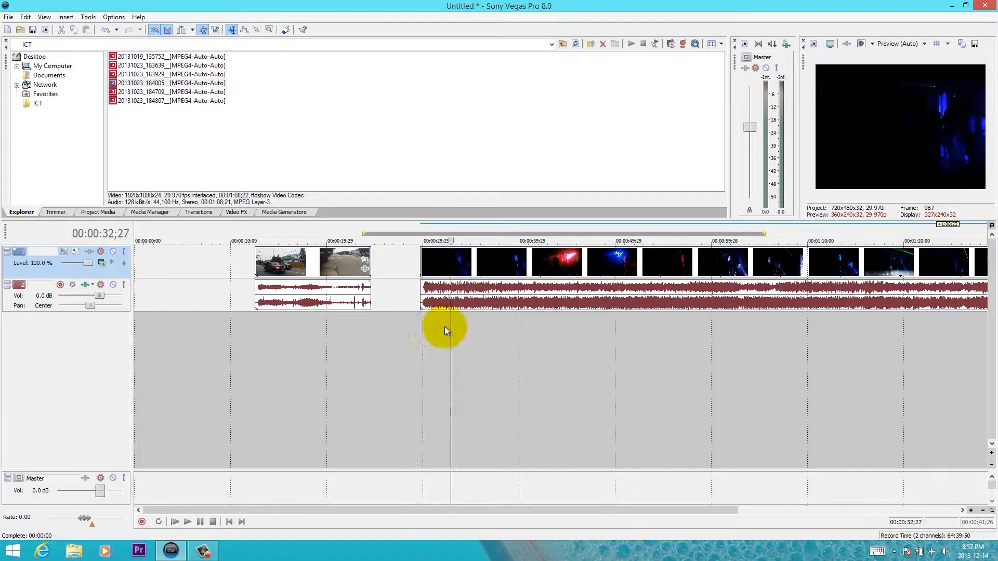
click(388, 292)
click(429, 265)
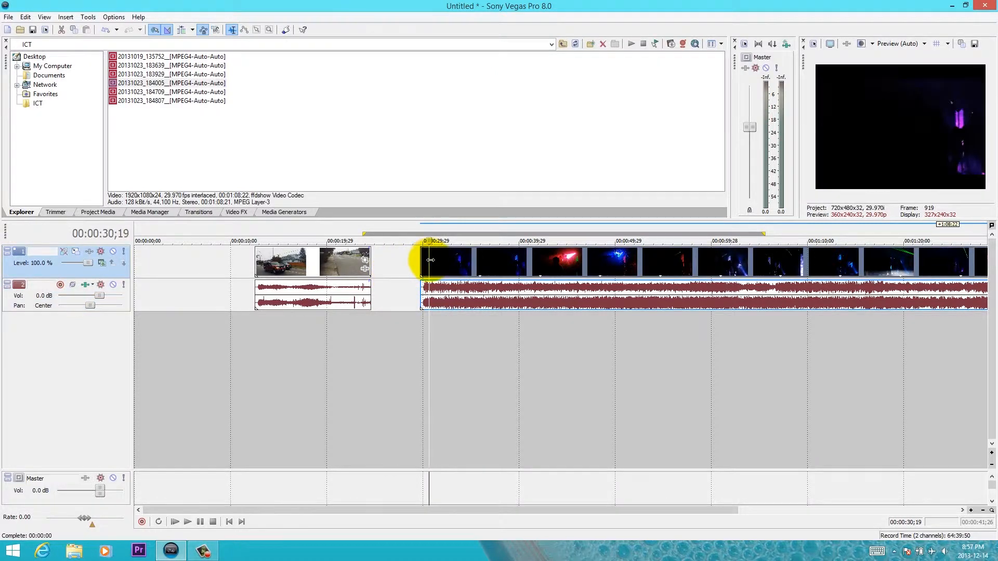
click(465, 250)
click(468, 240)
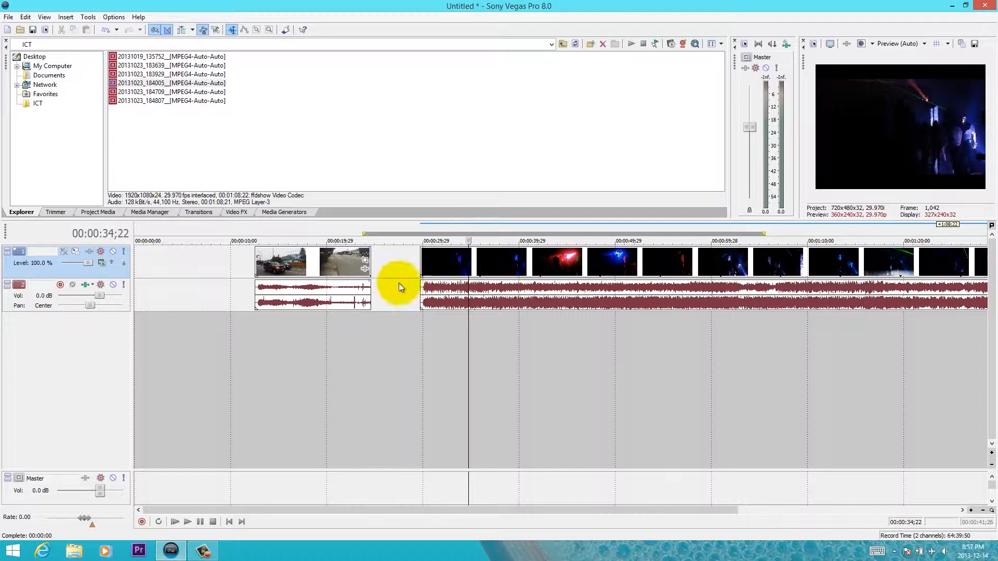
- Play the second clip from 00:00:34;12, stop so the playhead returns to its starting point, and play again, pausing at 00:00:37;26
click(400, 228)
click(466, 366)
click(463, 280)
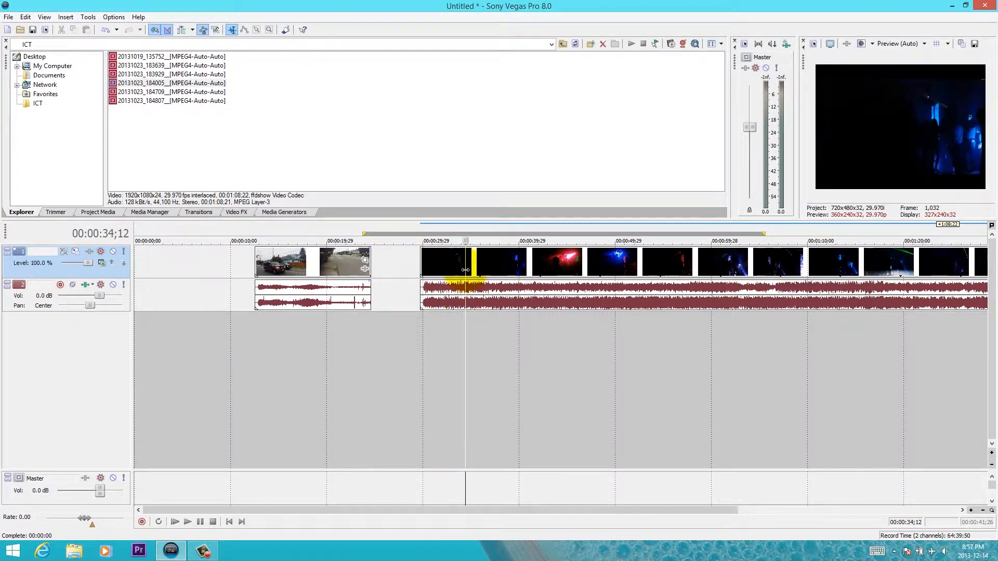
key(space)
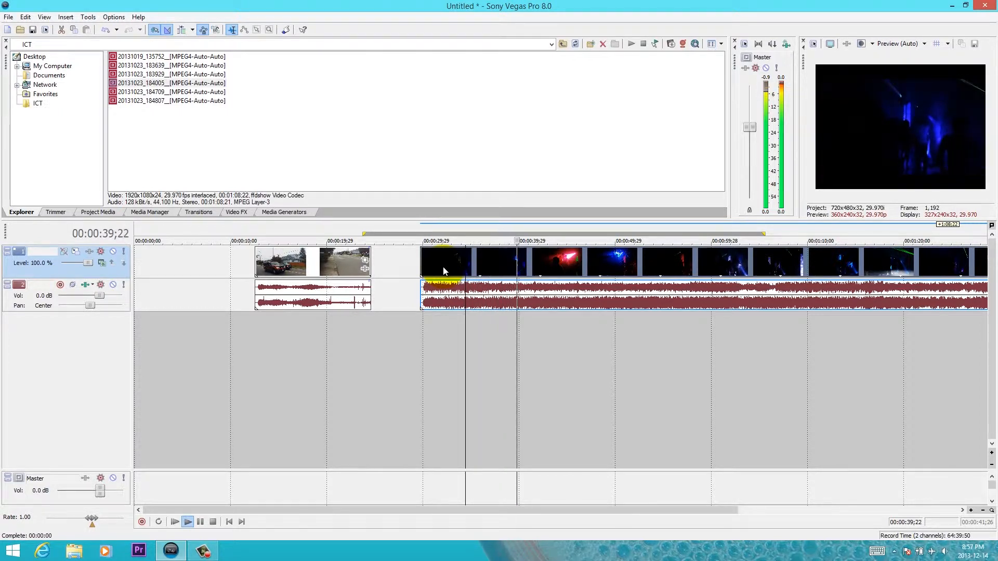
key(space)
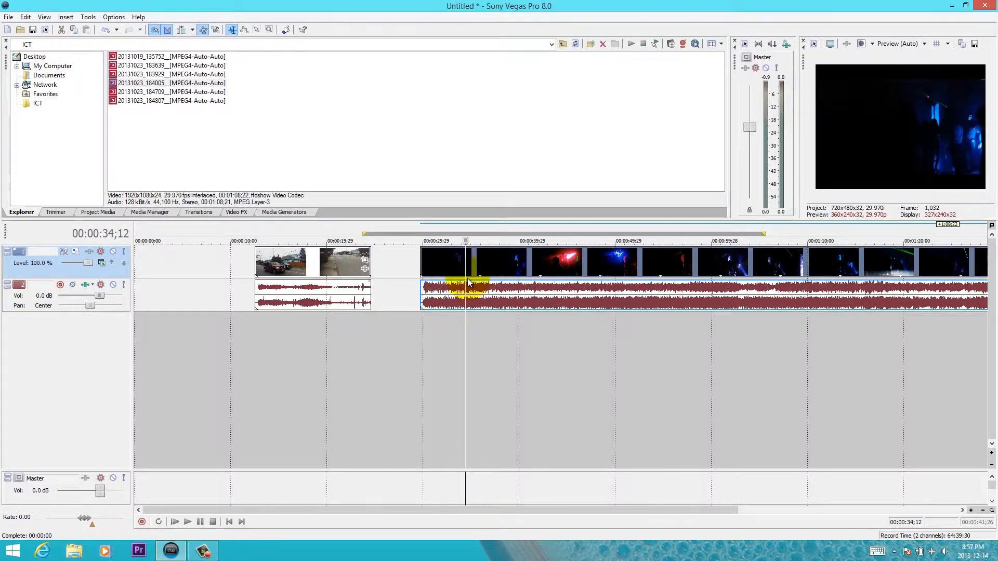
key(space)
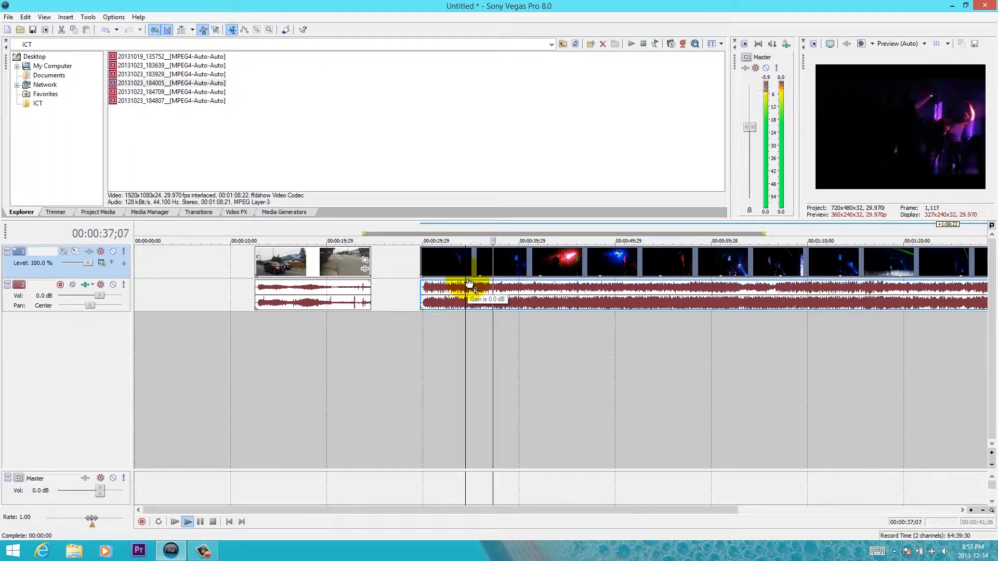
key(Return)
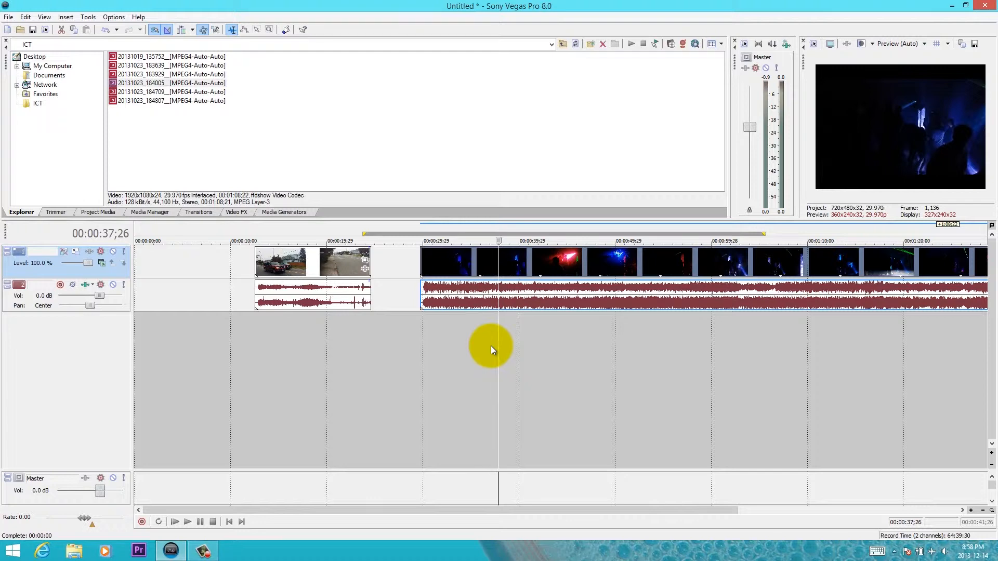
- Resume playback and pause at 00:00:39;04, and jump the playhead to the project's start and its end
click(187, 524)
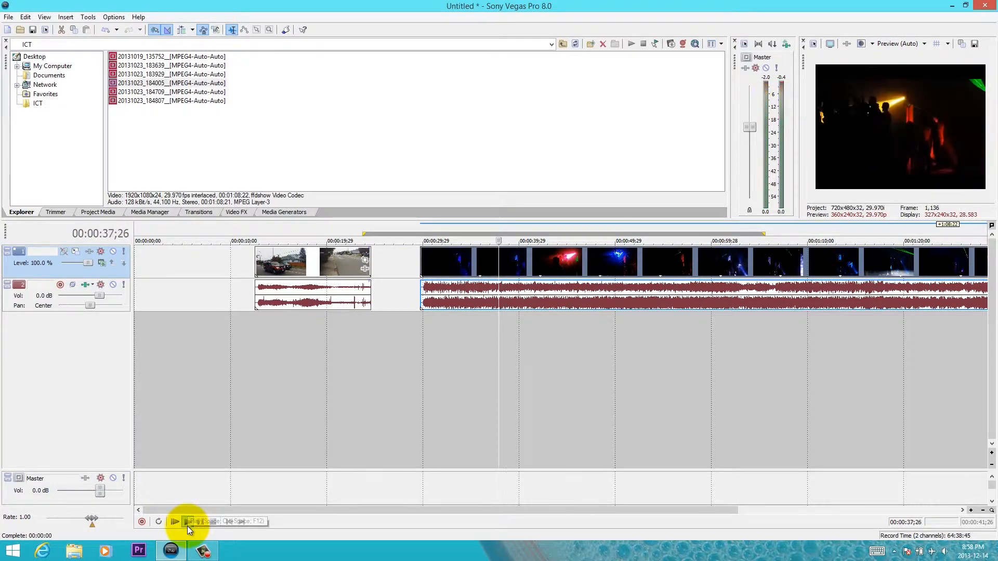
click(201, 523)
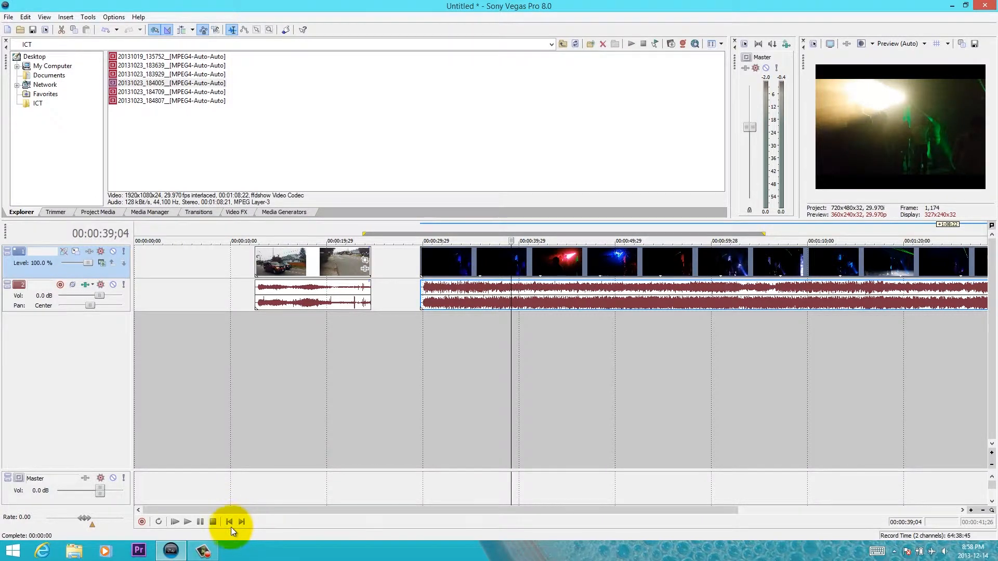
click(230, 523)
click(241, 522)
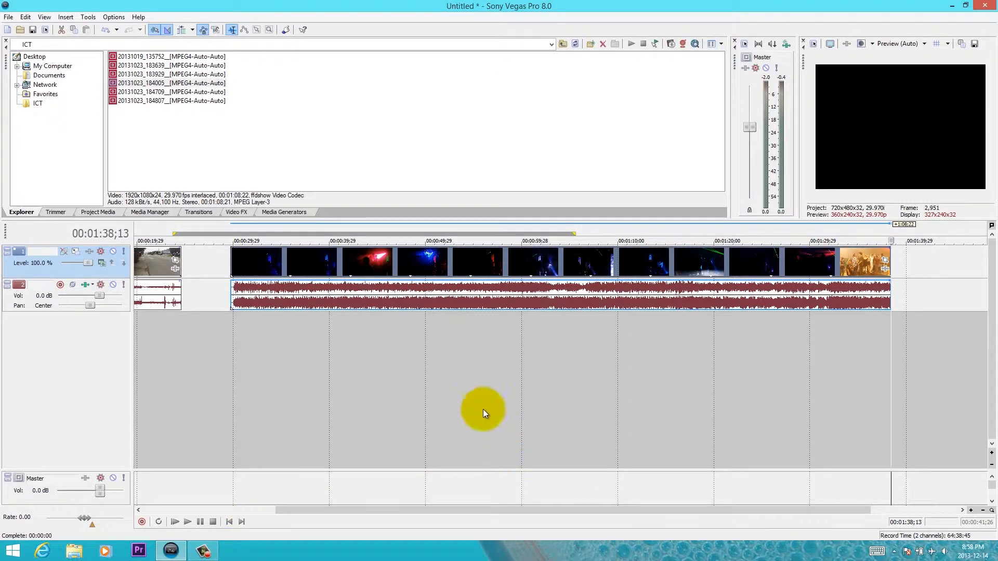
- Play the second clip from 00:00:36;29, skip ahead twice during playback, and stop at 00:01:09;00
scroll(423, 295, down, 2)
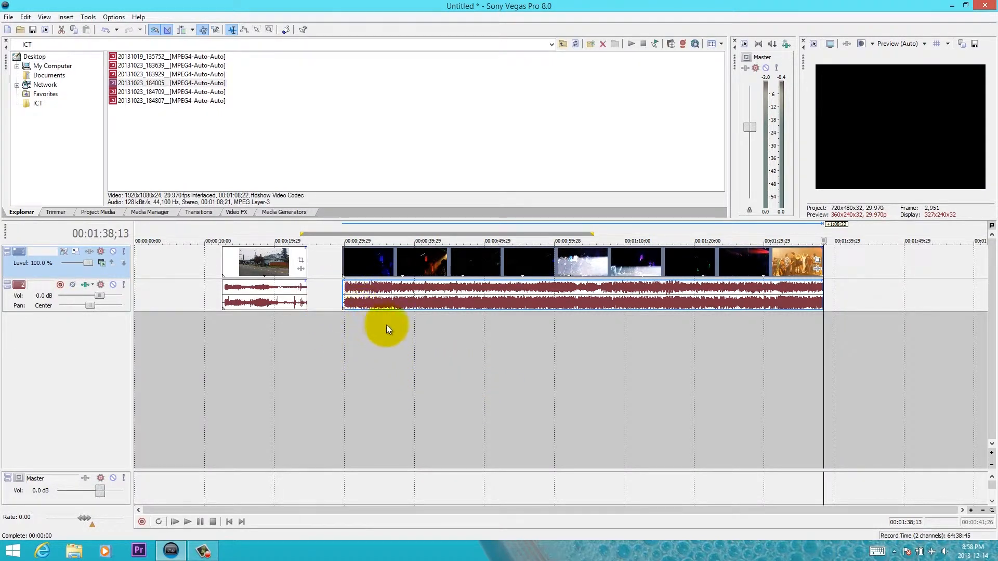
click(393, 302)
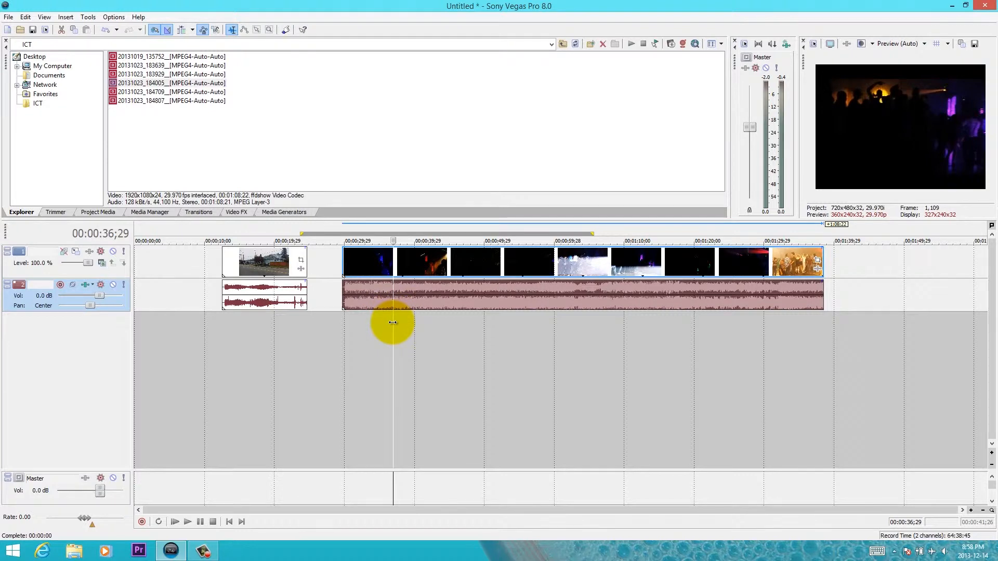
key(space)
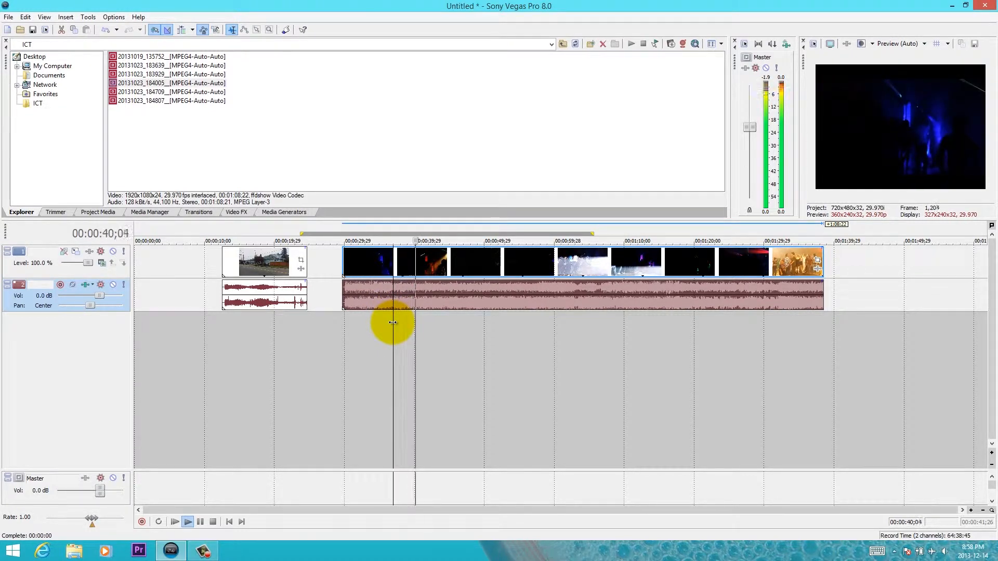
click(506, 227)
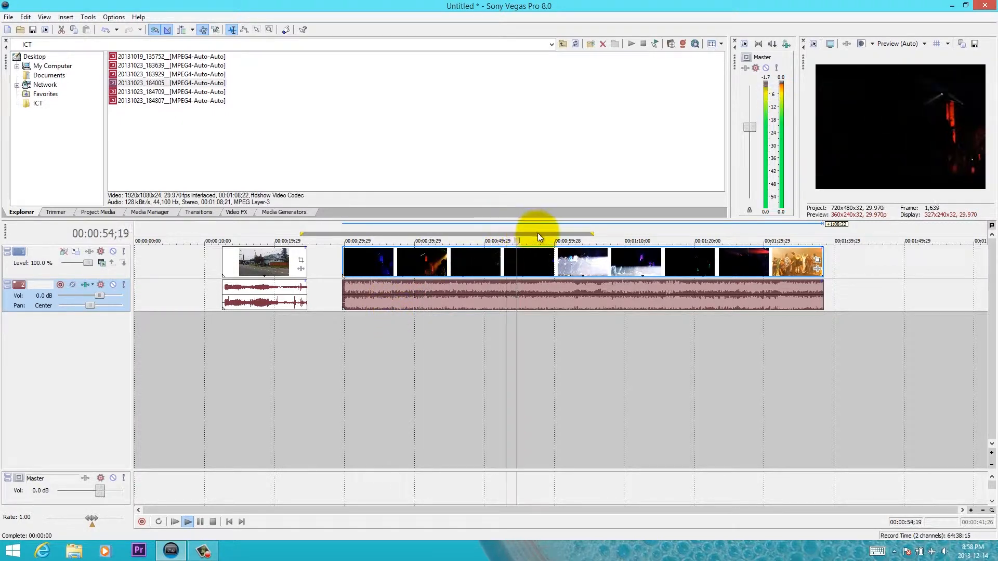
click(616, 236)
key(space)
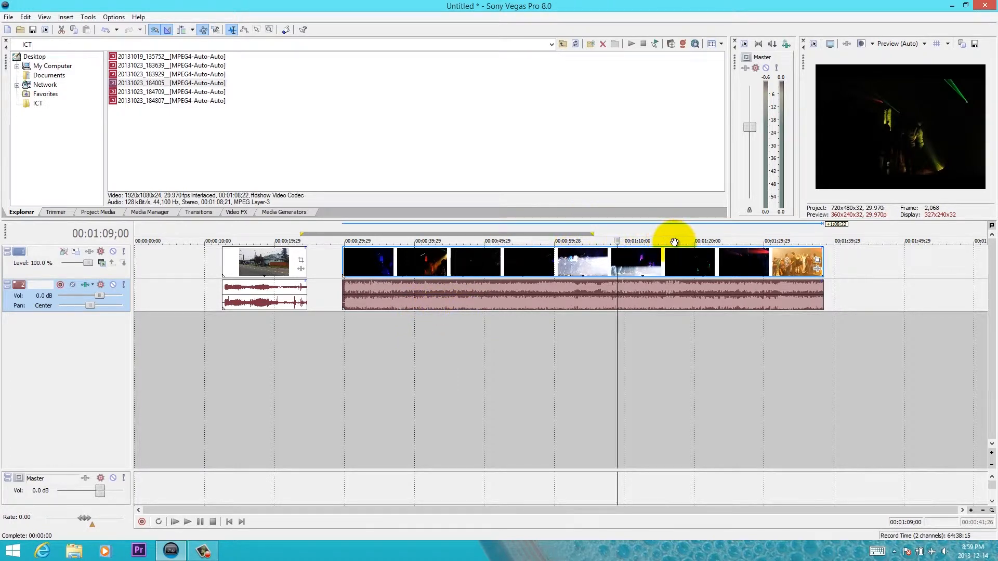
- Play from 00:01:09;00, skip near the second clip's end and back to 00:00:57;22 during playback, and stop there
key(space)
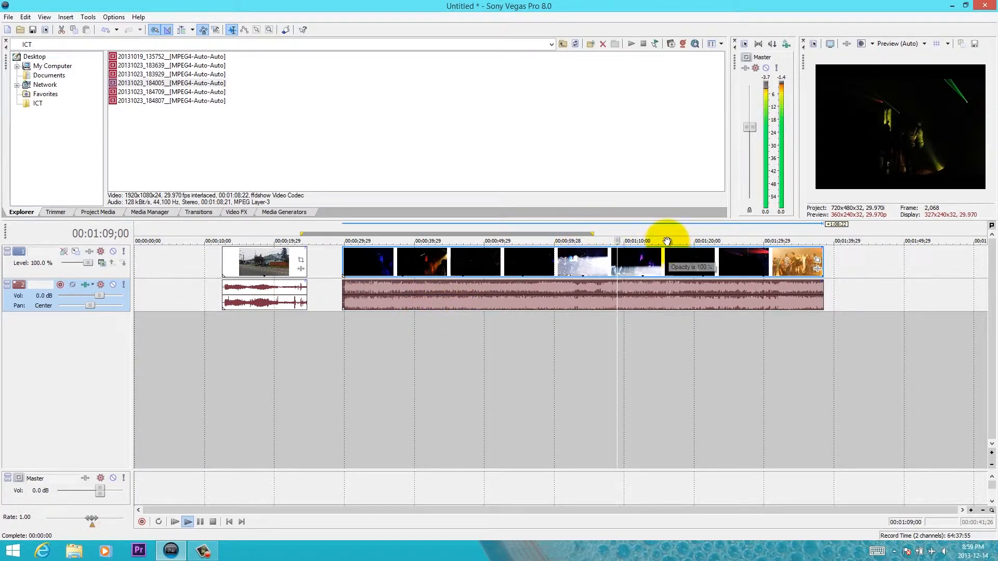
click(730, 241)
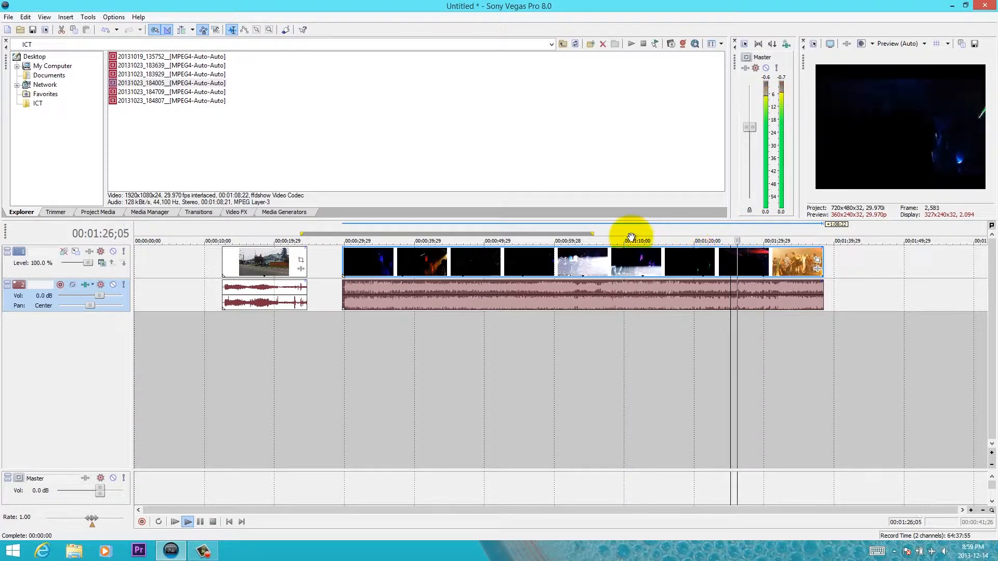
click(539, 229)
key(space)
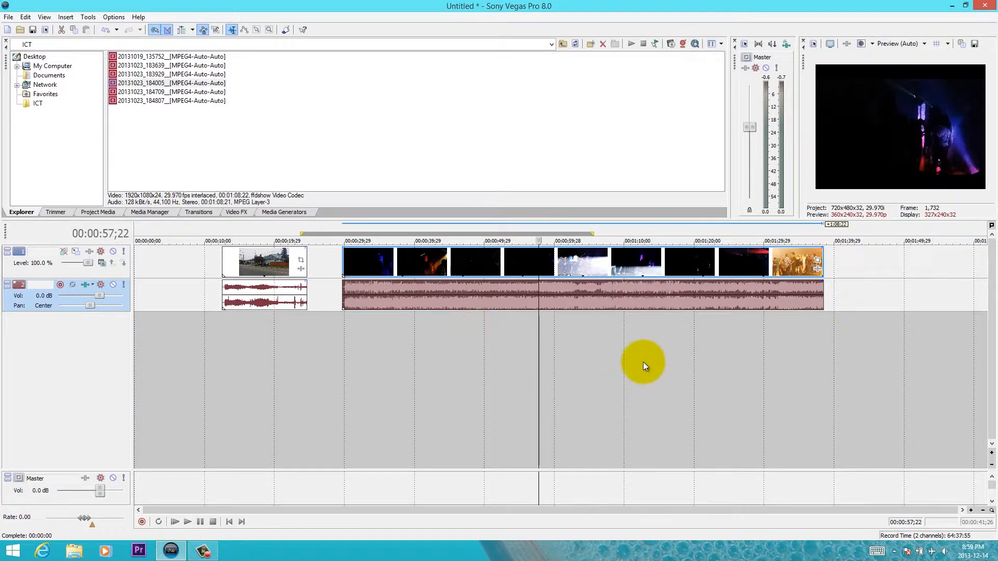
- Move the second clip's video and audio events onto separate new tracks below the first clip's tracks
click(582, 266)
drag(582, 267, 456, 345)
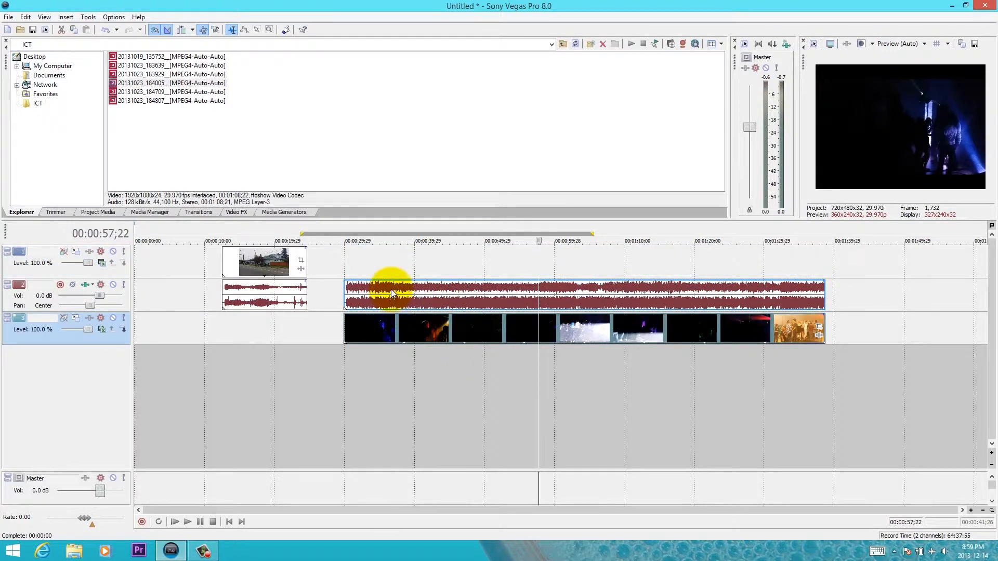
click(393, 292)
drag(392, 308, 391, 387)
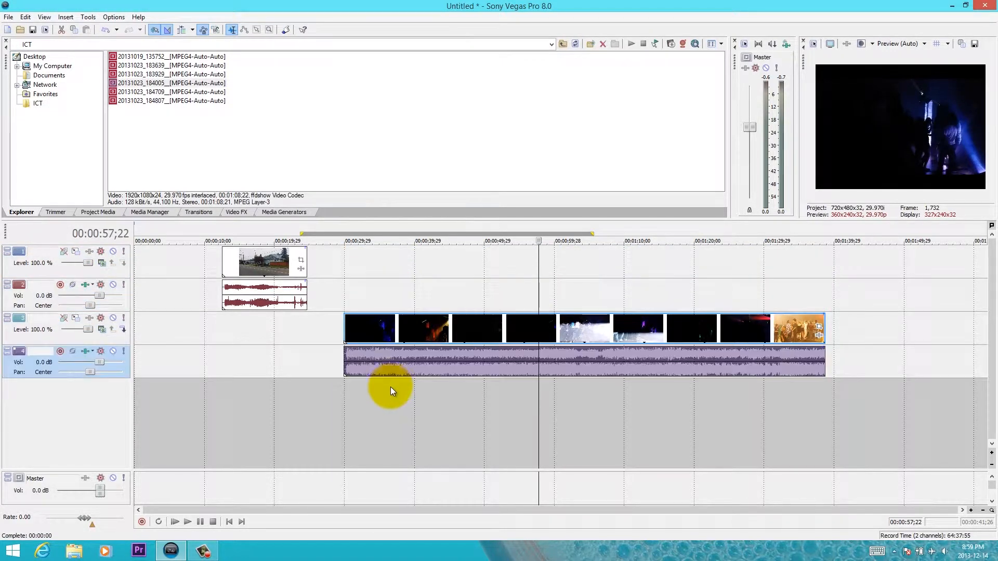
- Mark the time range 00:00:29;03 to 00:01:41;22 around the second clip and undo the clip's move onto the new tracks
drag(338, 296, 813, 361)
drag(363, 327, 372, 317)
key(ctrl+z)
key(ctrl+z)
key(ctrl+z)
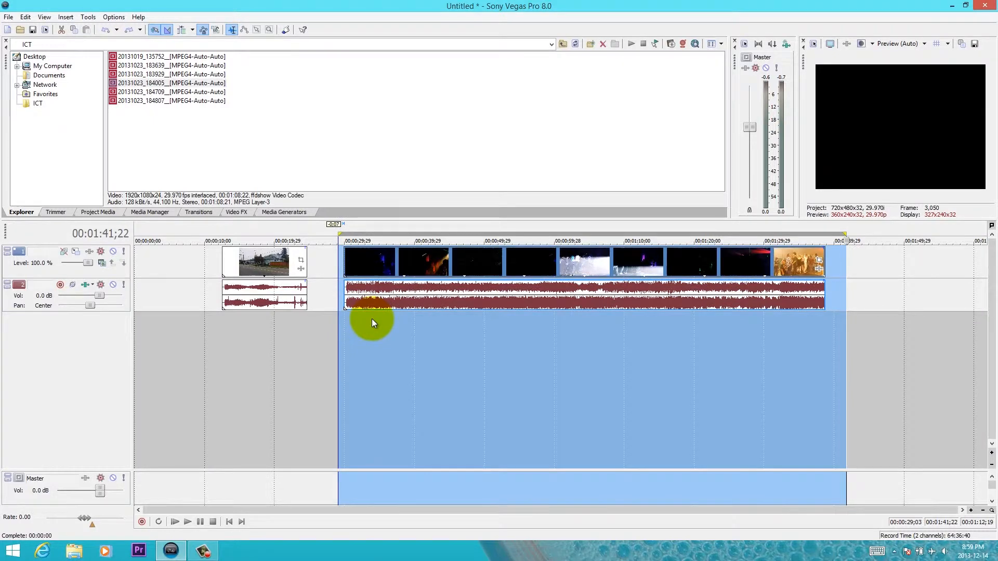
- Preview the first clip at 00:00:21;22, the second at 00:00:34;13, and the gap between them at 00:00:27;00
click(287, 353)
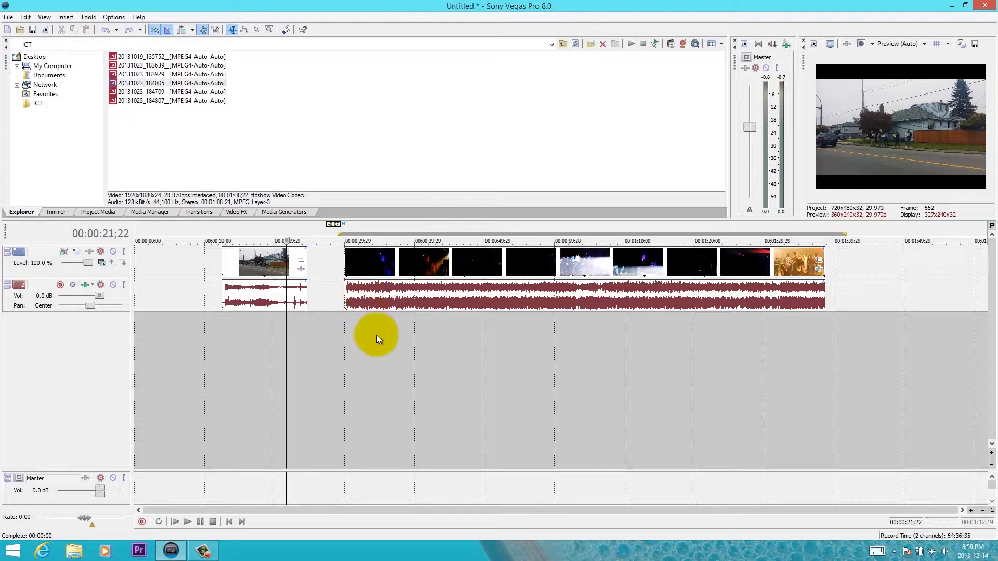
click(375, 349)
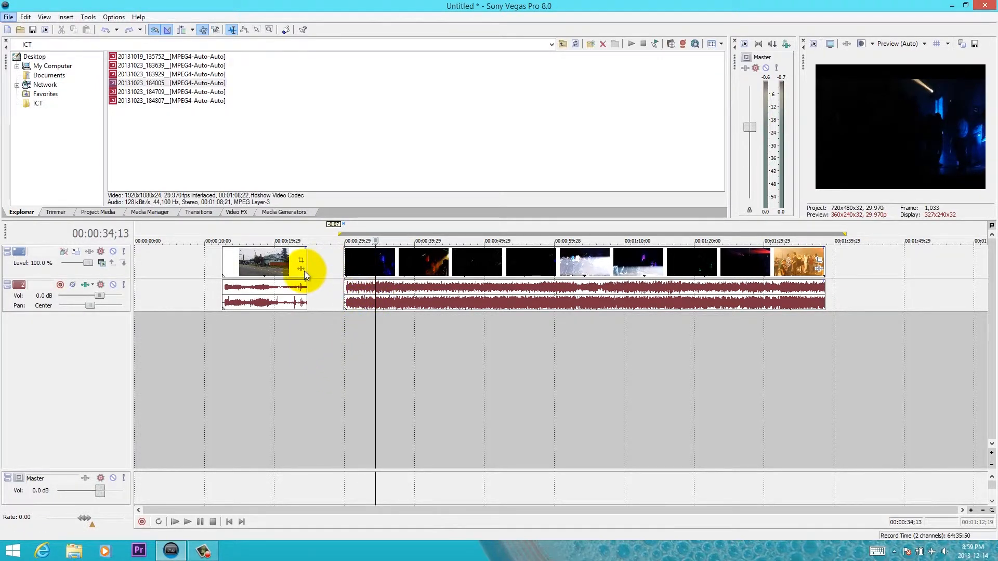
click(322, 268)
- Move the second clip earlier so its start overlaps the end of the first clip and forms a crossfade
scroll(320, 267, up, 3)
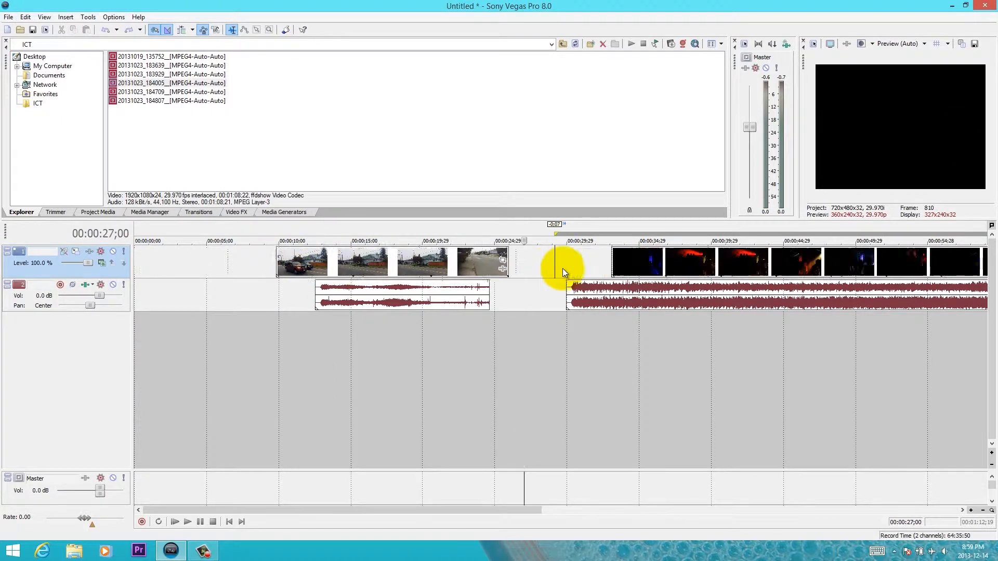
scroll(562, 268, up, 2)
click(656, 263)
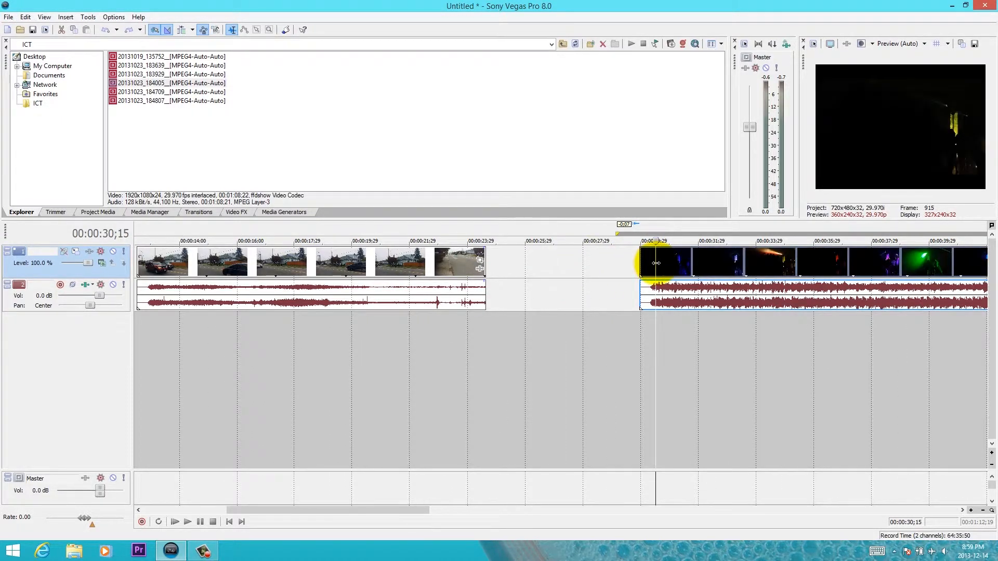
drag(646, 260, 444, 269)
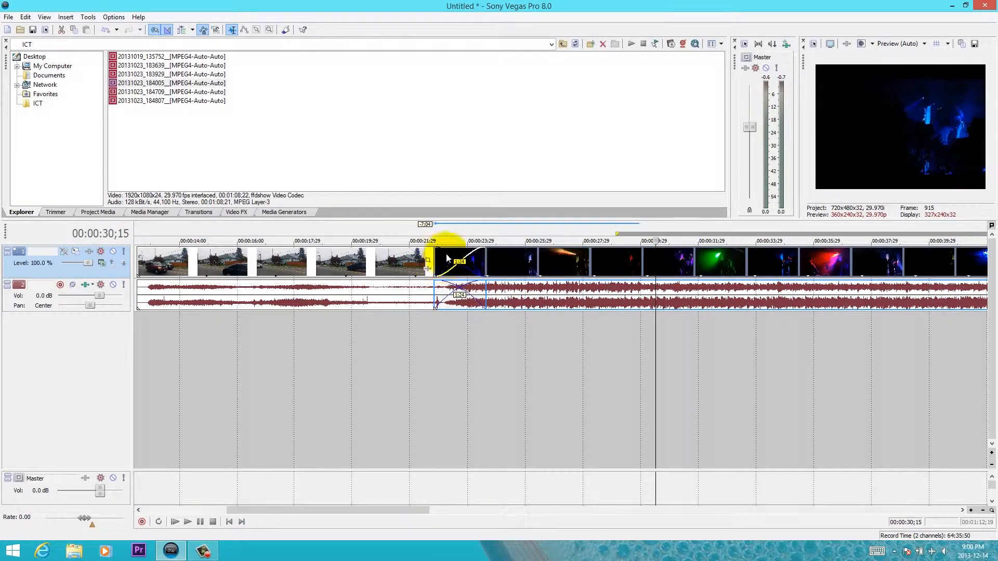
- Play back the crossfade between the two clips, repositioning playback to the first clip at about 00:00:21
click(430, 367)
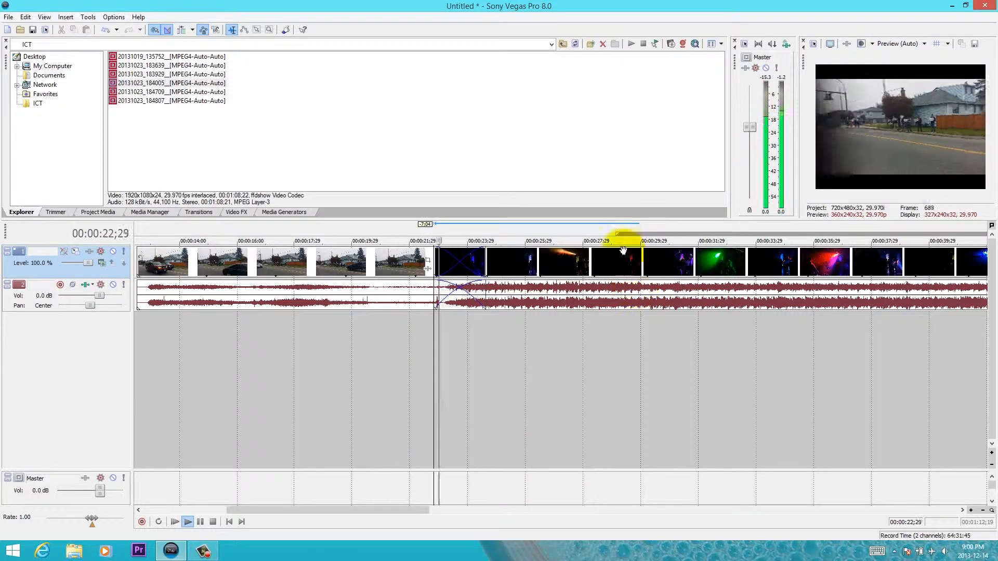
click(388, 235)
key(space)
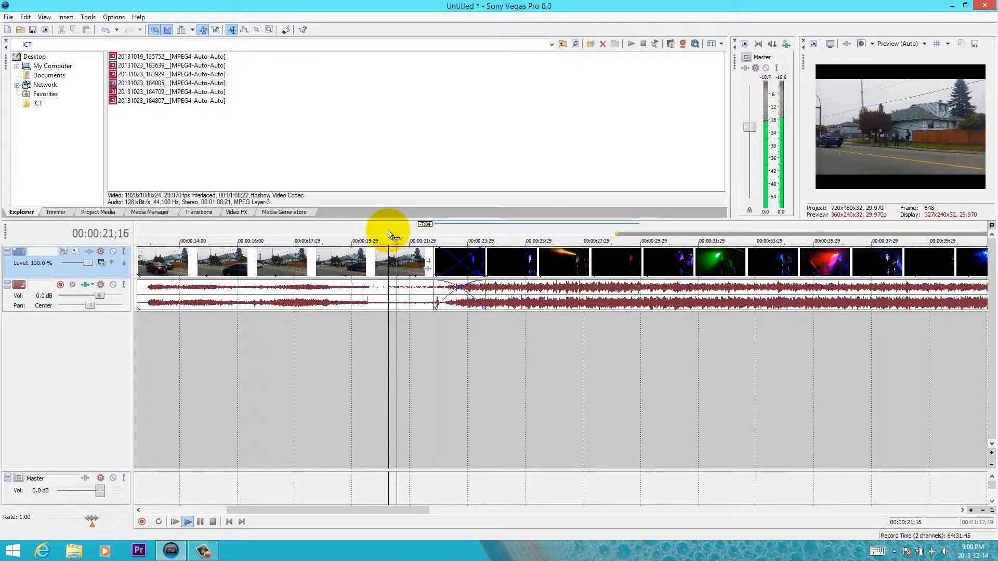